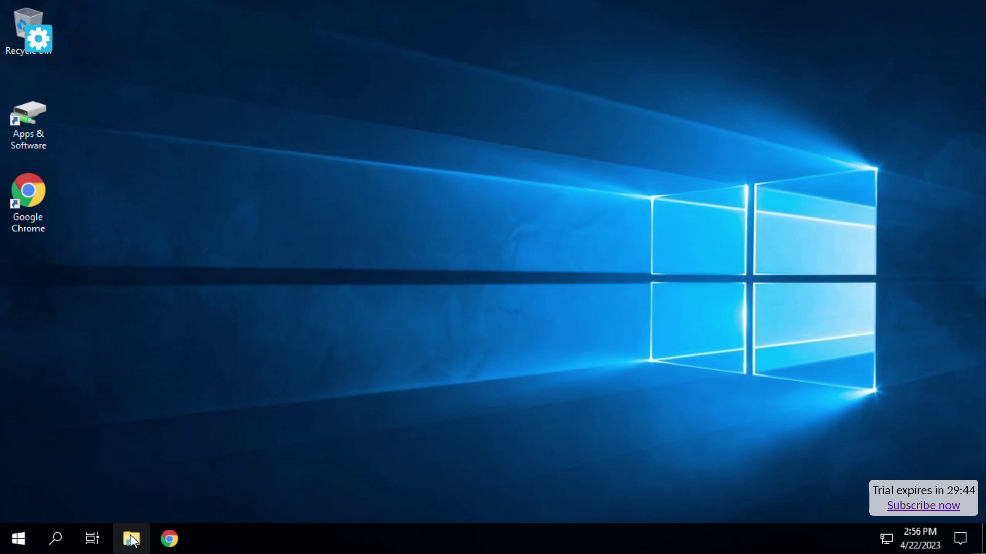
Step: Load sordum.org's Folder Painter v1.3 page in Chrome and bring up the Preview link's menu
{"action": "left_click", "coordinate": [169, 539]}
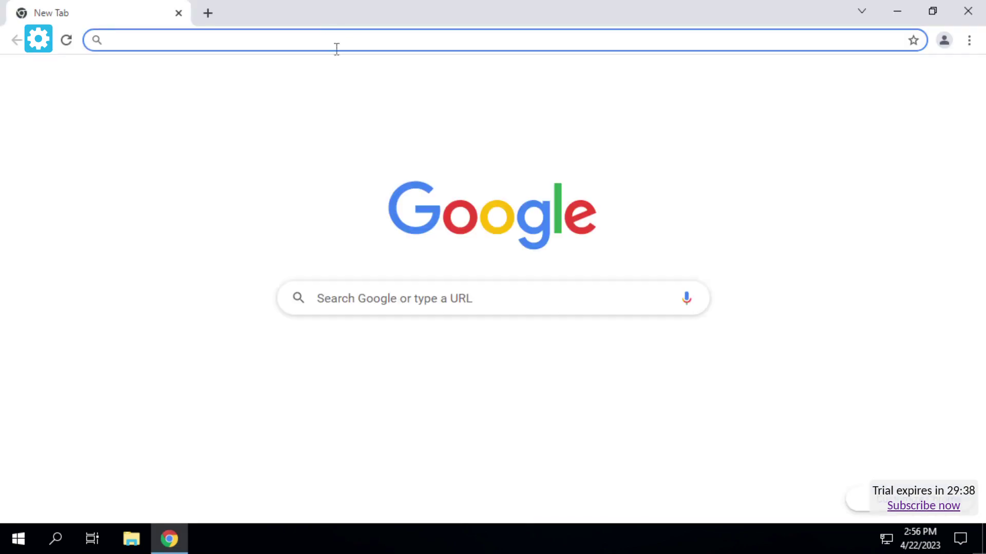
{"action": "type", "text": "https://www.sordum.org/10124/folder-painter-v1-3/"}
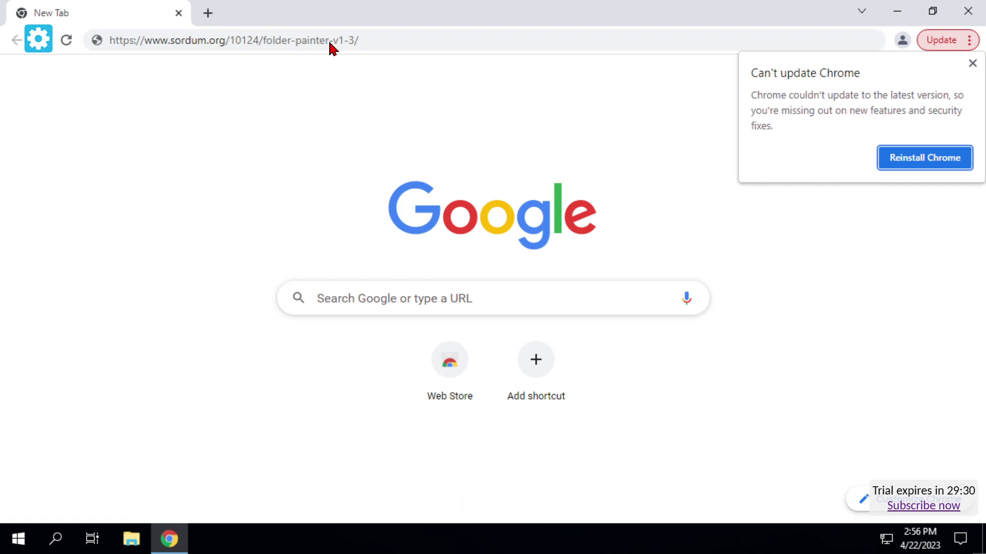
{"action": "left_click", "coordinate": [396, 41]}
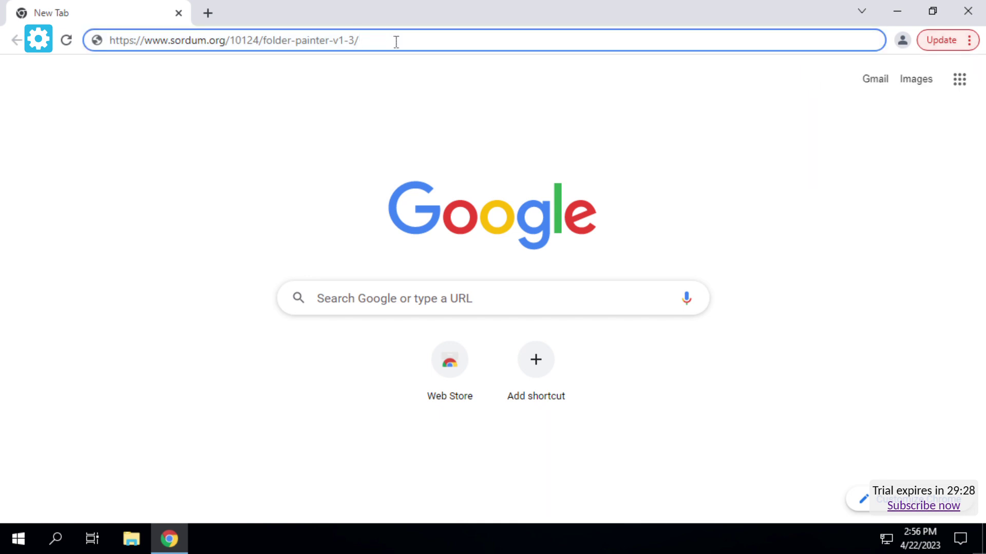
{"action": "key", "text": "Return"}
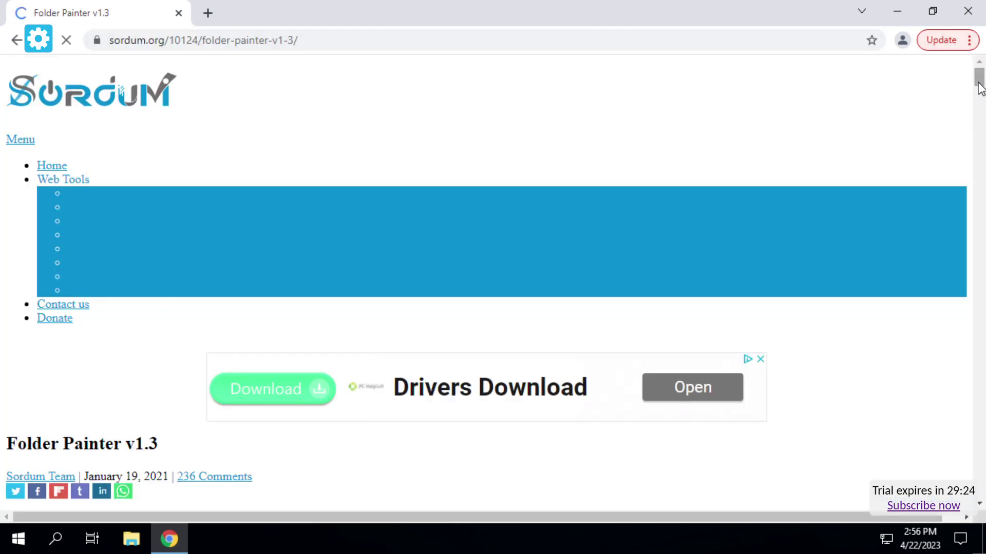
{"action": "mouse_move", "coordinate": [978, 87]}
{"action": "left_mouse_down"}
{"action": "mouse_move", "coordinate": [954, 158]}
{"action": "mouse_move", "coordinate": [979, 192]}
{"action": "left_mouse_up"}
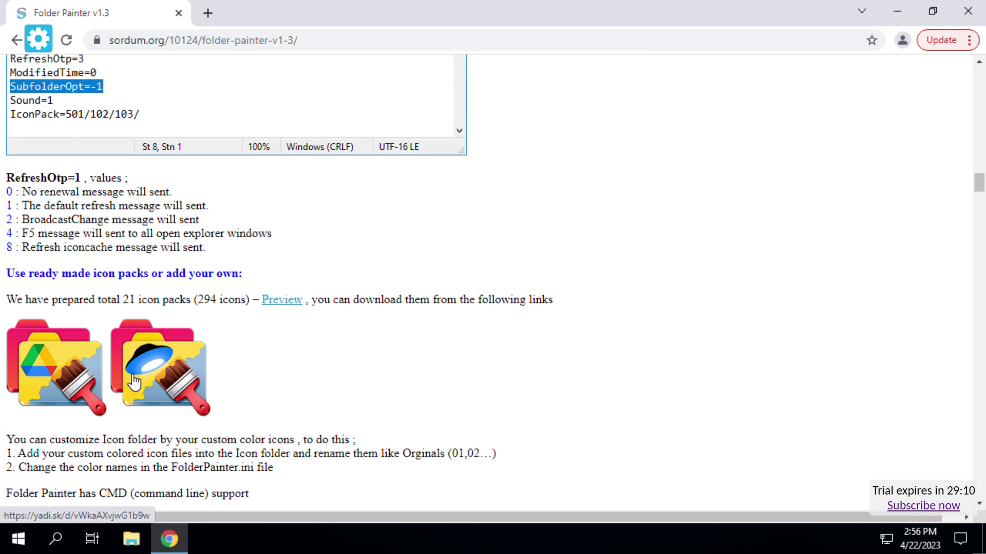
{"action": "right_click", "coordinate": [283, 303]}
Step: Open the Icon Packs preview in a new tab, scroll through the packs, then close it
{"action": "left_click", "coordinate": [329, 319]}
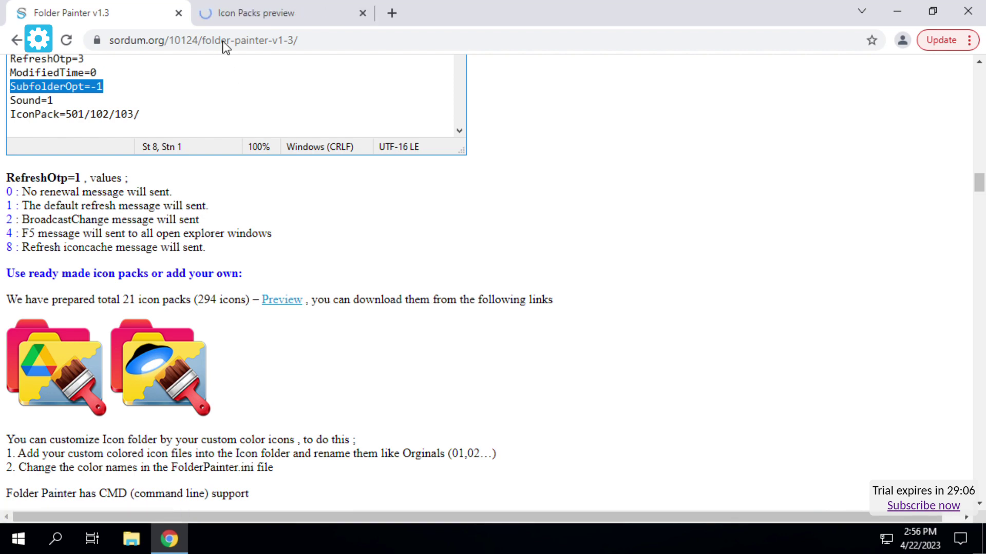
{"action": "left_click", "coordinate": [252, 15]}
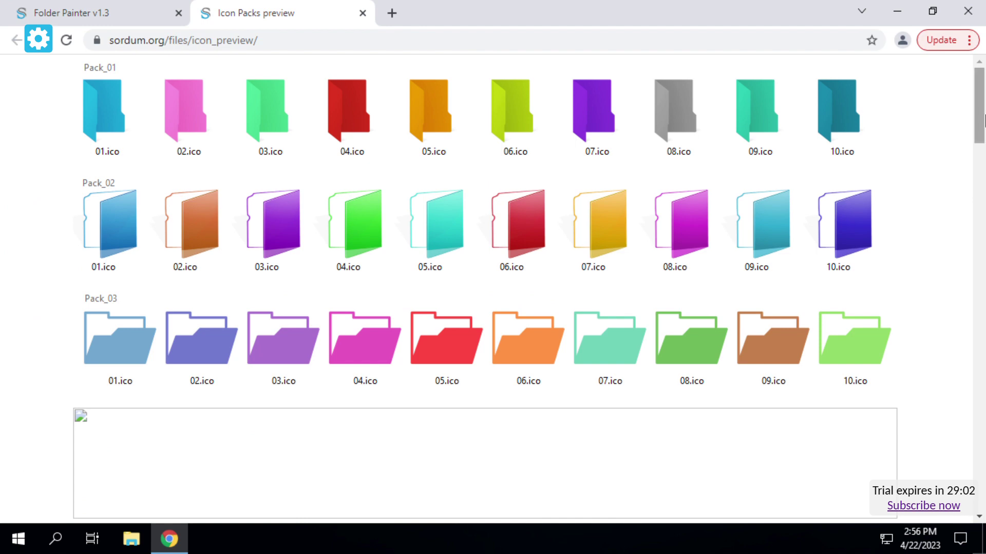
{"action": "scroll", "coordinate": [983, 117], "scroll_direction": "down", "scroll_amount": 7}
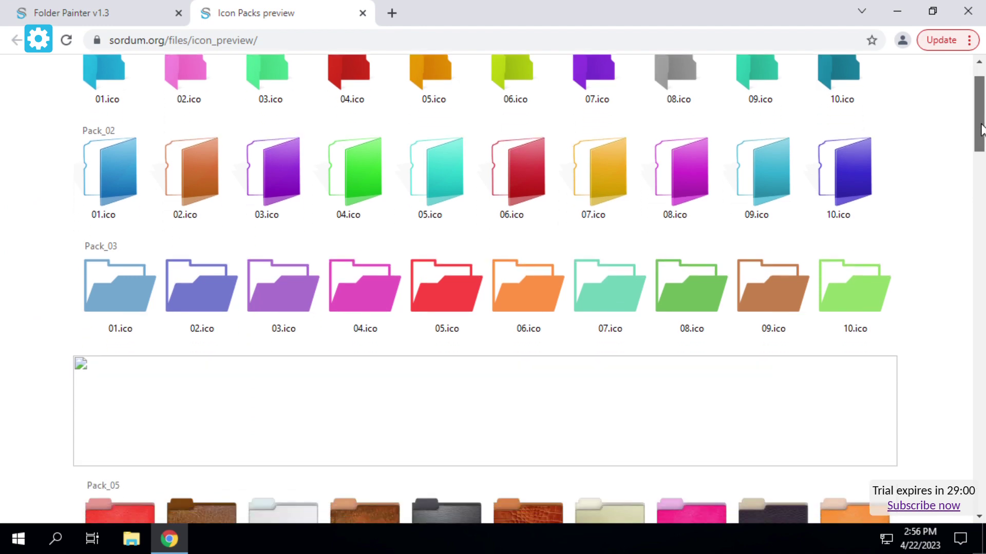
{"action": "scroll", "coordinate": [951, 197], "scroll_direction": "down", "scroll_amount": 4}
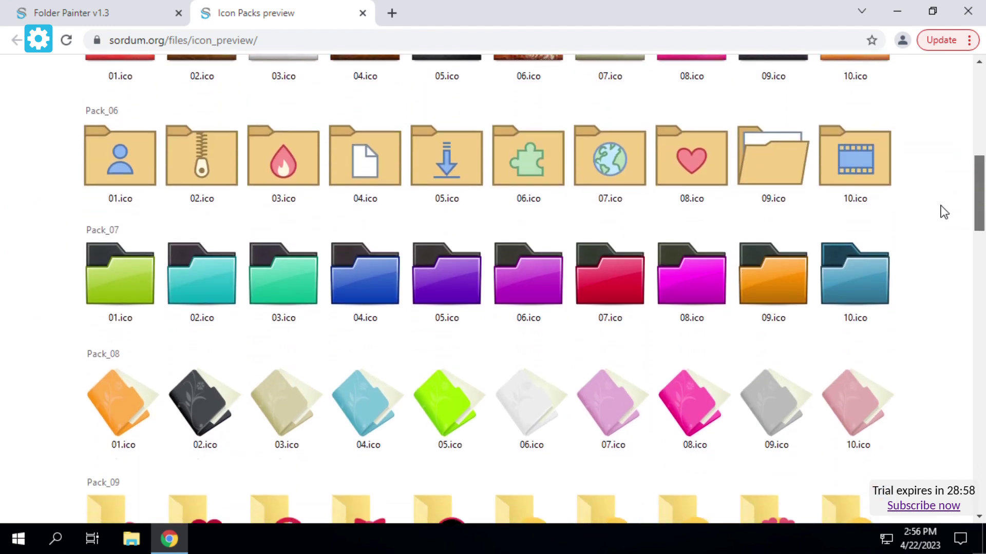
{"action": "scroll", "coordinate": [957, 207], "scroll_direction": "up", "scroll_amount": 1}
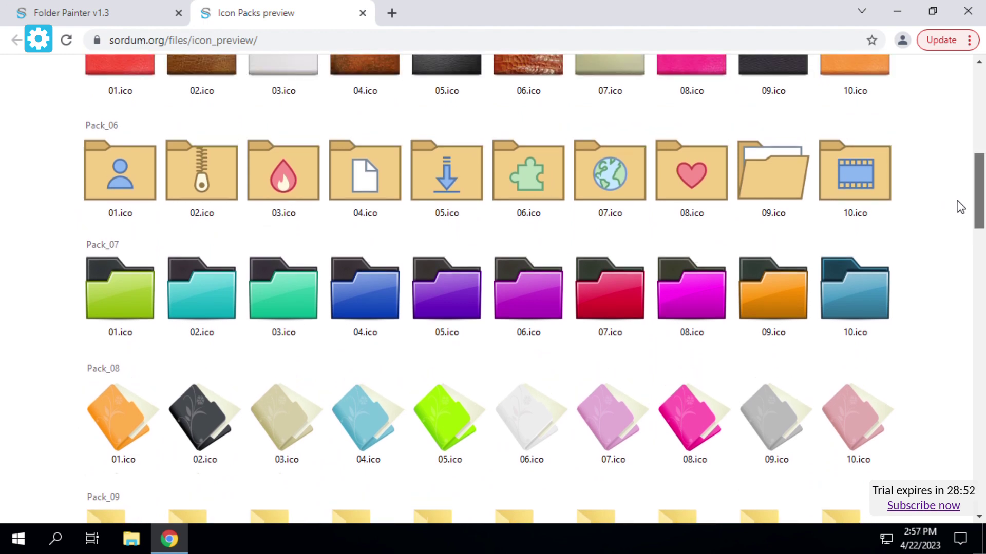
{"action": "scroll", "coordinate": [958, 215], "scroll_direction": "down", "scroll_amount": 8}
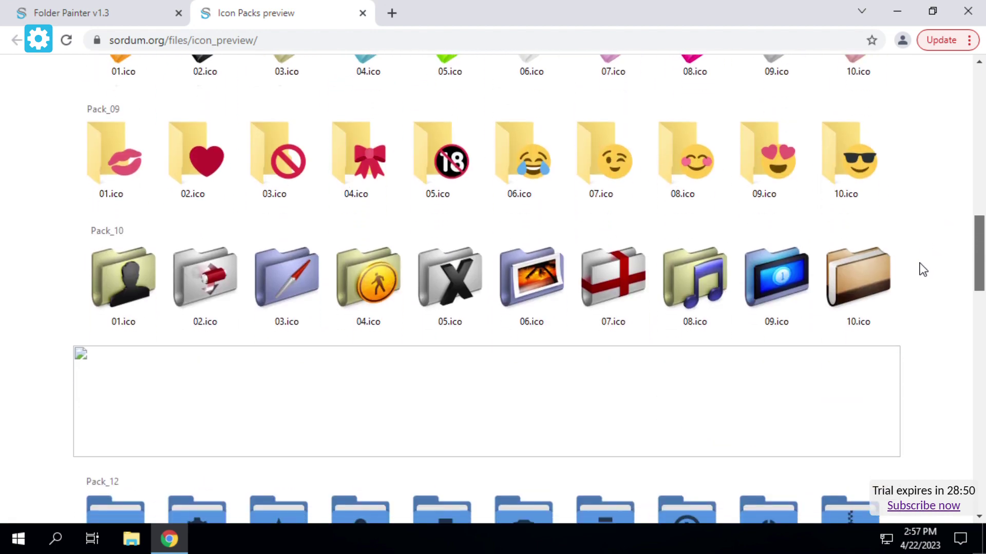
{"action": "scroll", "coordinate": [917, 278], "scroll_direction": "down", "scroll_amount": 3}
{"action": "left_click", "coordinate": [362, 14]}
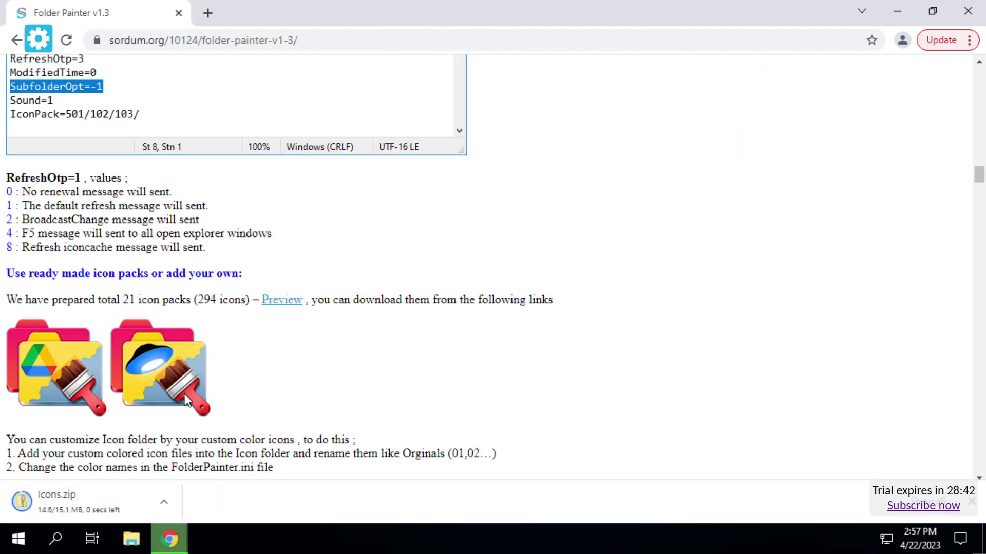
Step: Extract Icons.zip into Downloads\Icons and open the inner Icons folder listing Pack_01 onward
{"action": "left_click", "coordinate": [63, 493]}
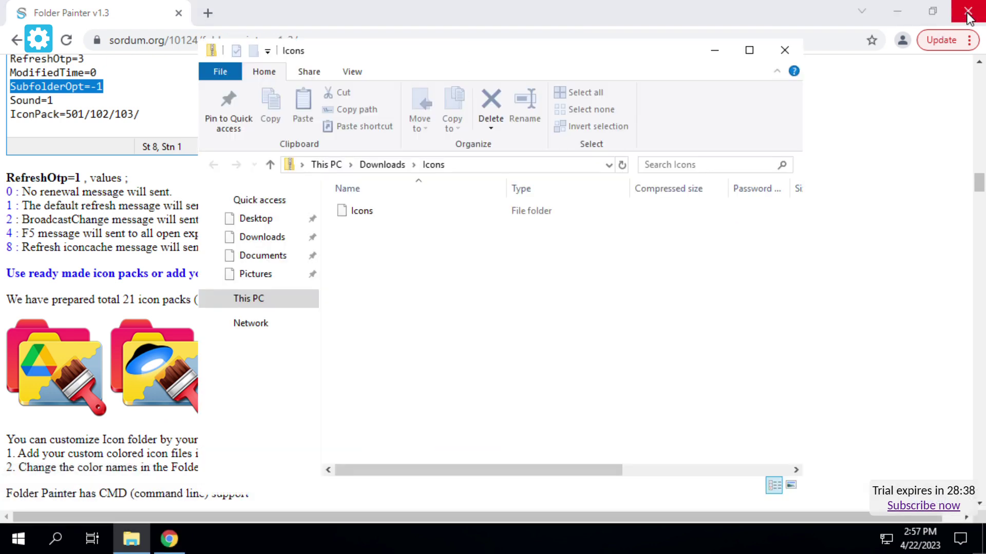
{"action": "right_click", "coordinate": [398, 267]}
{"action": "left_click", "coordinate": [302, 390]}
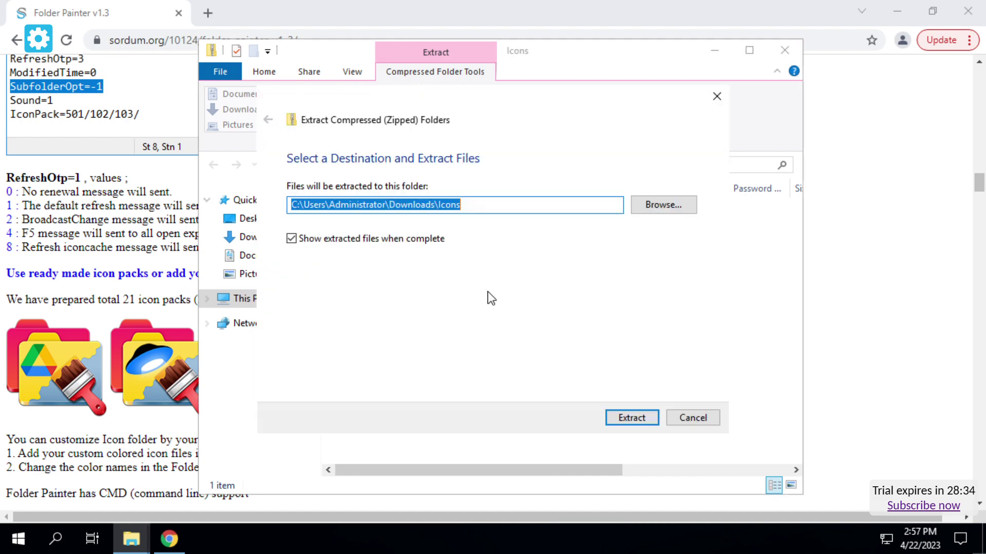
{"action": "left_click", "coordinate": [631, 418]}
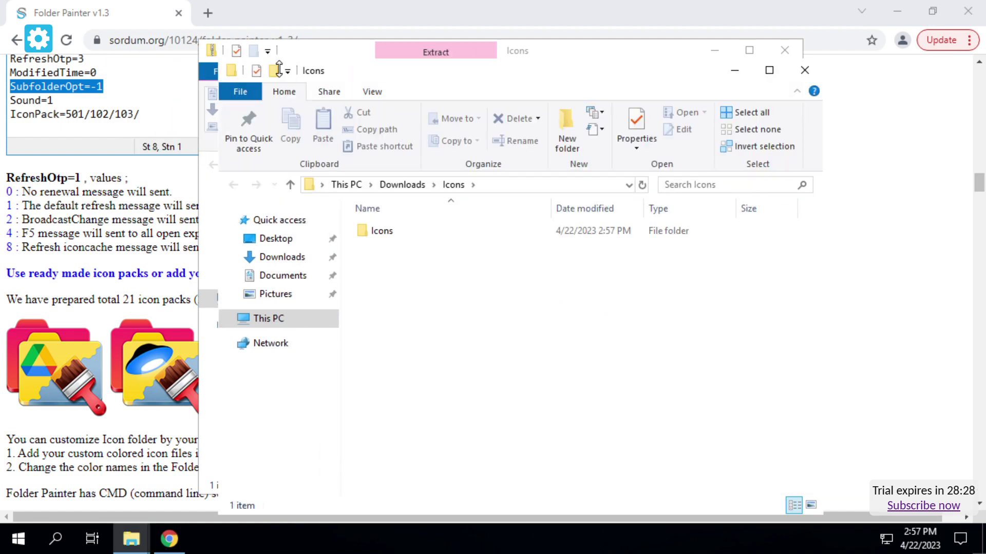
{"action": "double_click", "coordinate": [386, 234]}
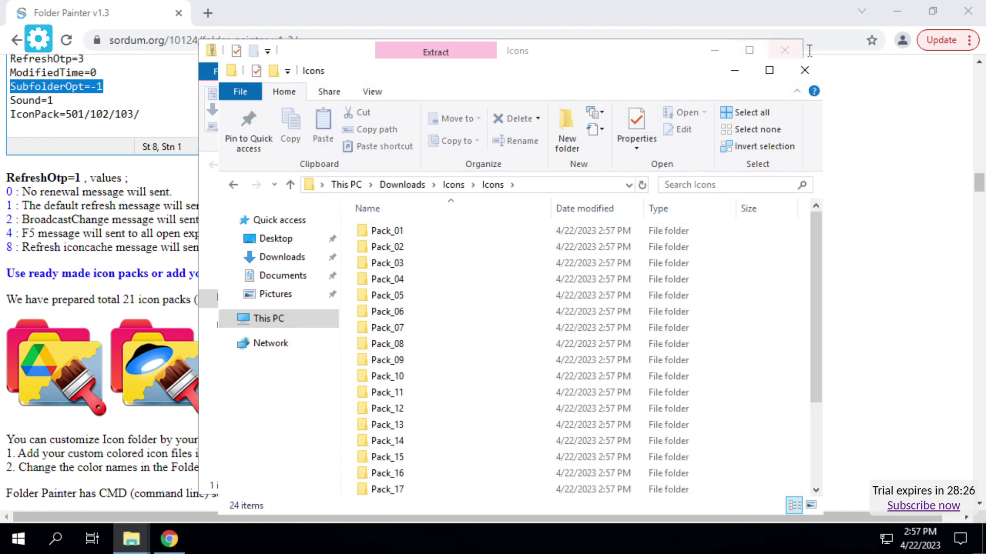
Step: Close the browser and open the Pack_22 folder of coloured folder icons
{"action": "left_click", "coordinate": [968, 11]}
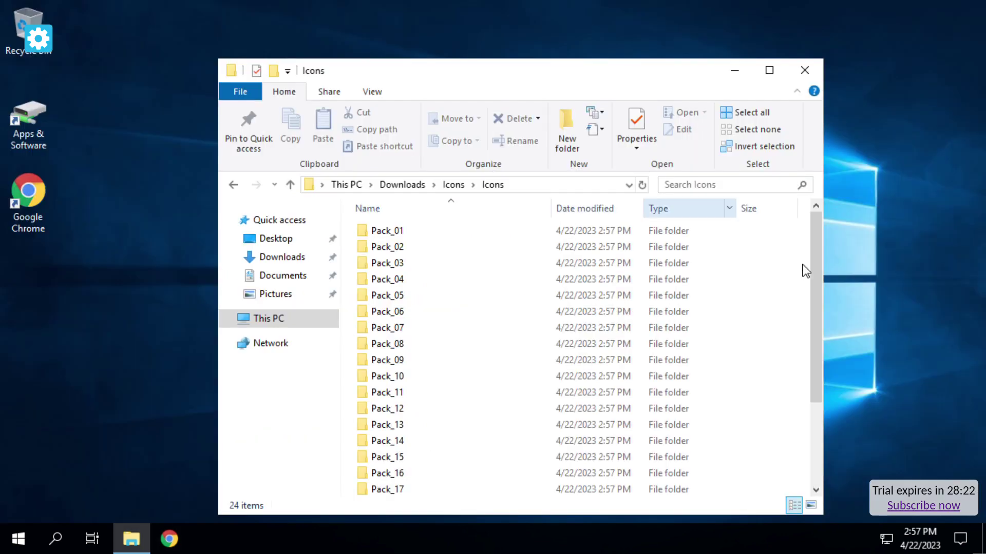
{"action": "left_click_drag", "start_coordinate": [812, 241], "coordinate": [622, 385]}
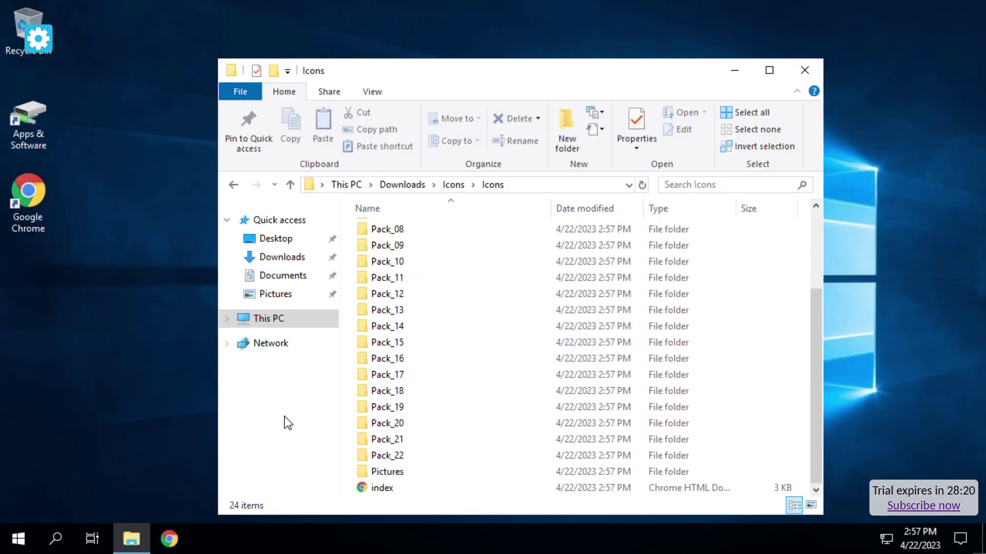
{"action": "double_click", "coordinate": [404, 459]}
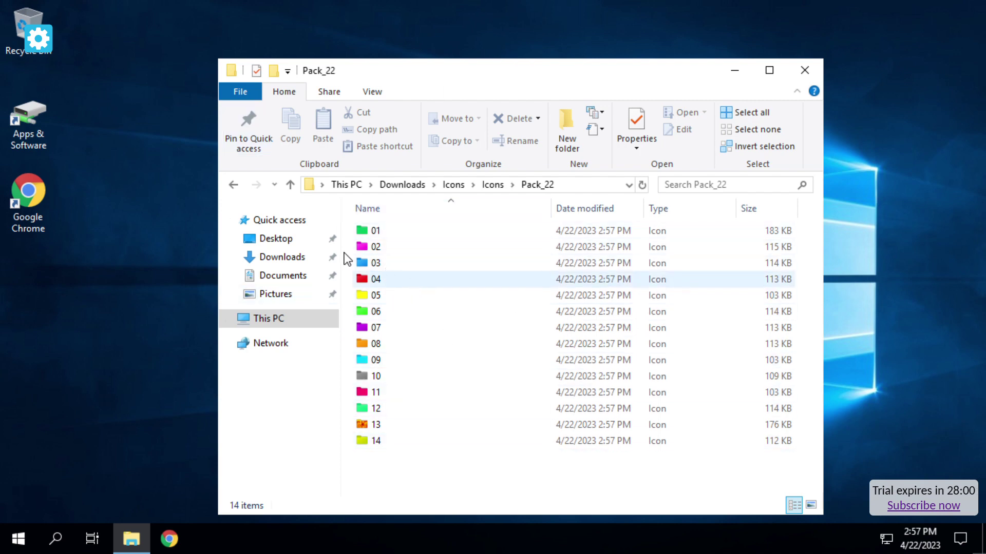
Step: Check the Properties of the red 04 icon (112 KB), then close them
{"action": "left_click", "coordinate": [436, 279]}
{"action": "right_click", "coordinate": [435, 279]}
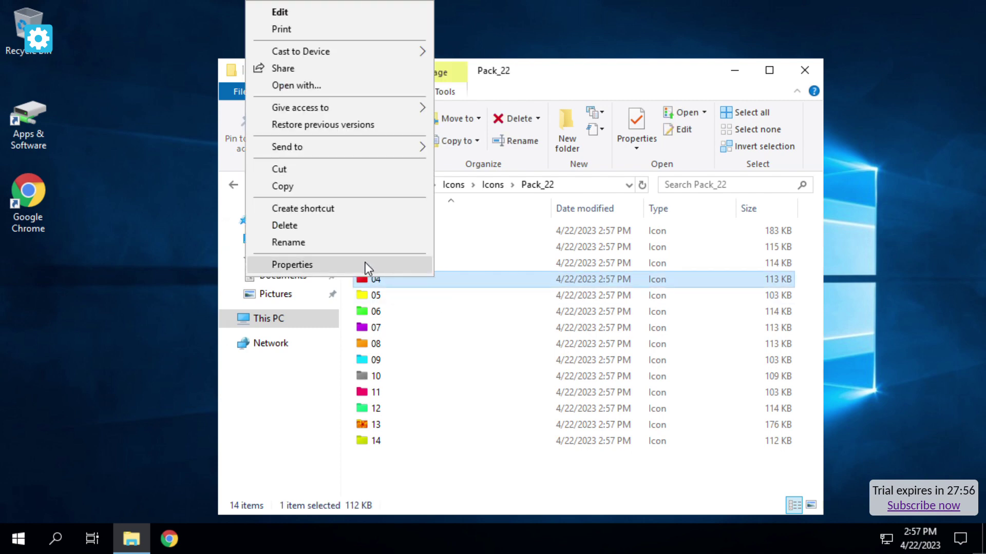
{"action": "left_click", "coordinate": [292, 264]}
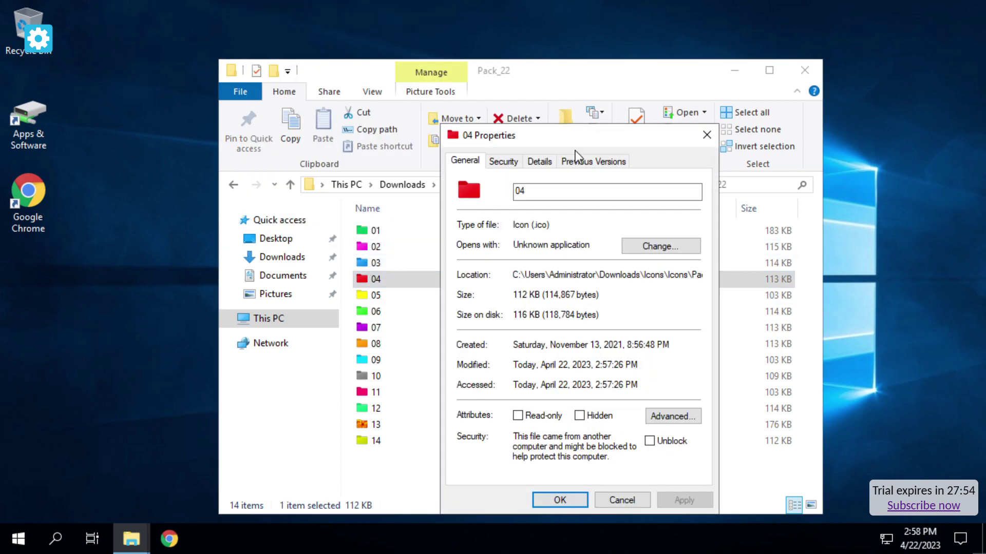
{"action": "left_click", "coordinate": [707, 135]}
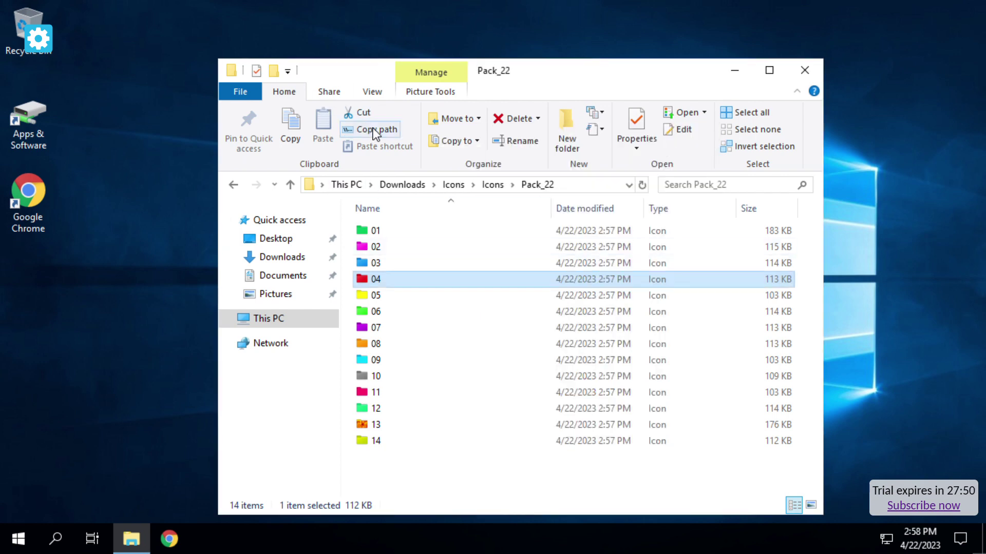
Step: Create a desktop folder named New folder and move it to the left column
{"action": "right_click", "coordinate": [138, 291]}
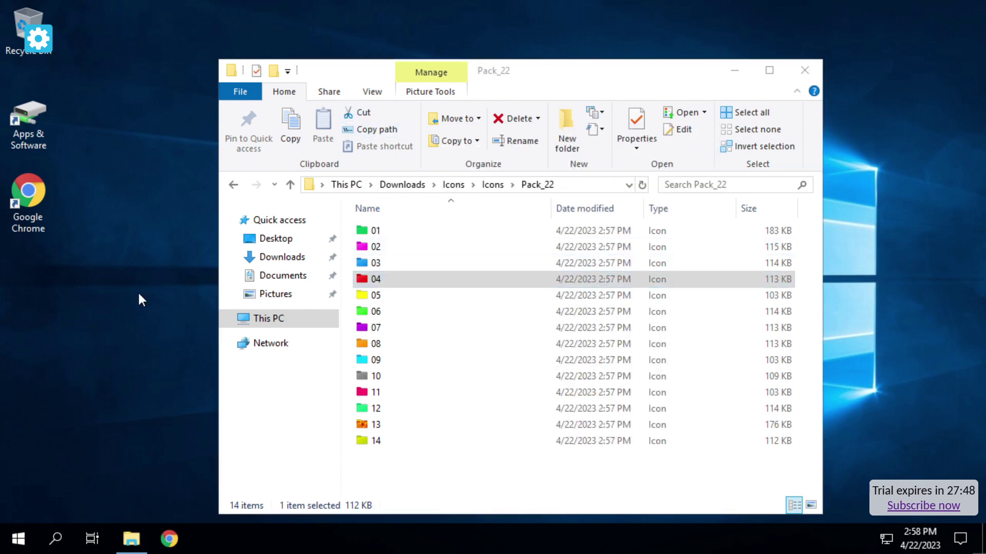
{"action": "mouse_move", "coordinate": [70, 396]}
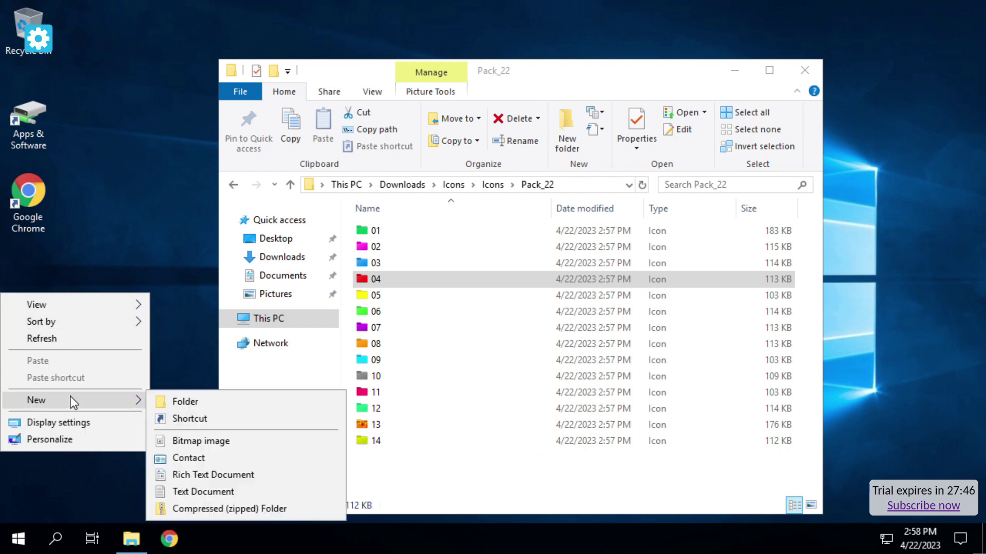
{"action": "left_click", "coordinate": [174, 402]}
{"action": "left_click", "coordinate": [134, 272]}
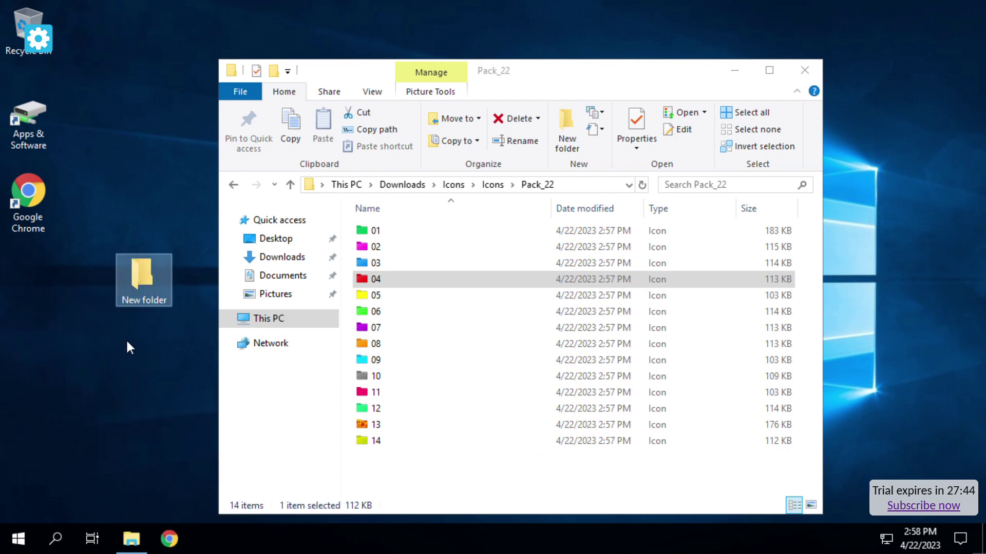
{"action": "left_click_drag", "start_coordinate": [77, 276], "coordinate": [23, 268]}
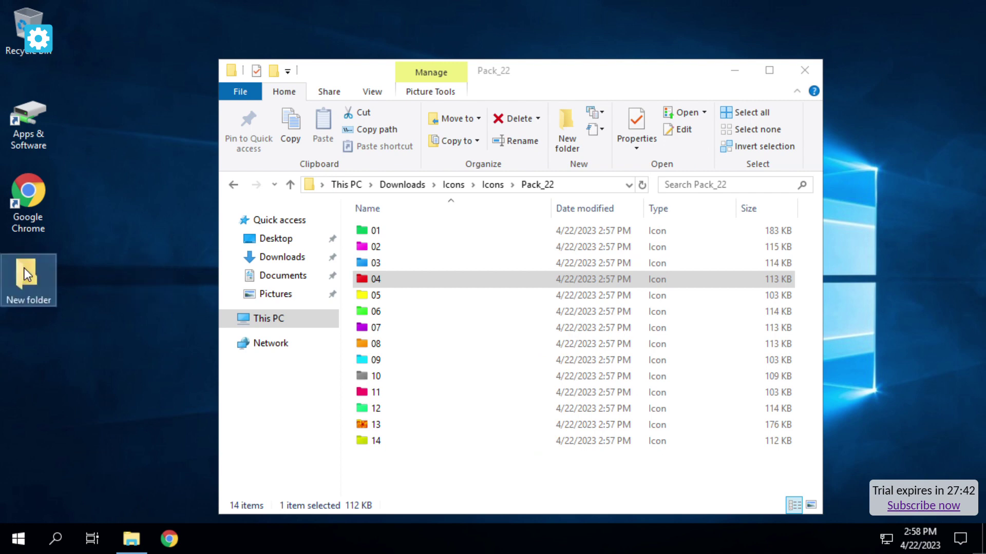
Step: Set New folder's icon to the pasted Pack_22\04.ico path and apply it
{"action": "right_click", "coordinate": [24, 268]}
{"action": "left_click", "coordinate": [53, 510]}
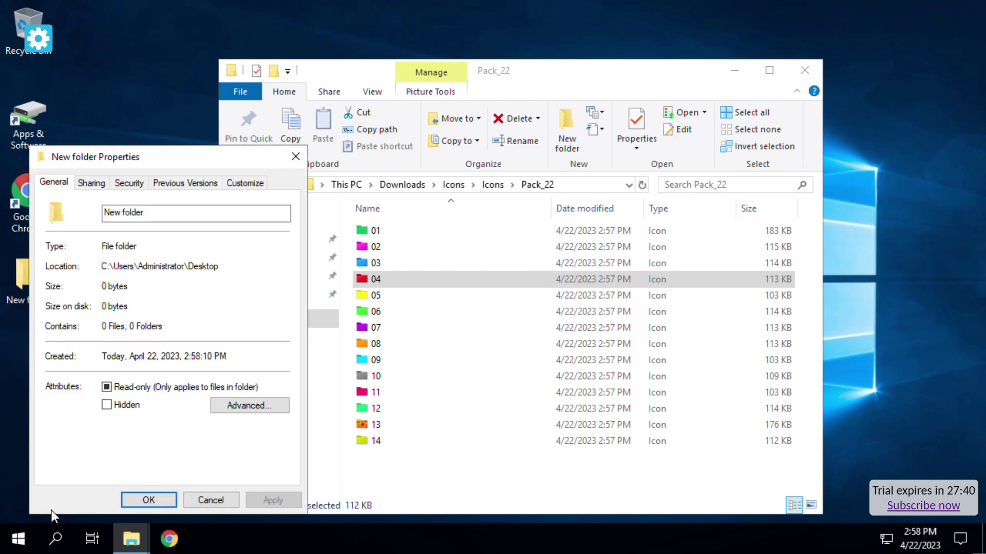
{"action": "left_click", "coordinate": [237, 185]}
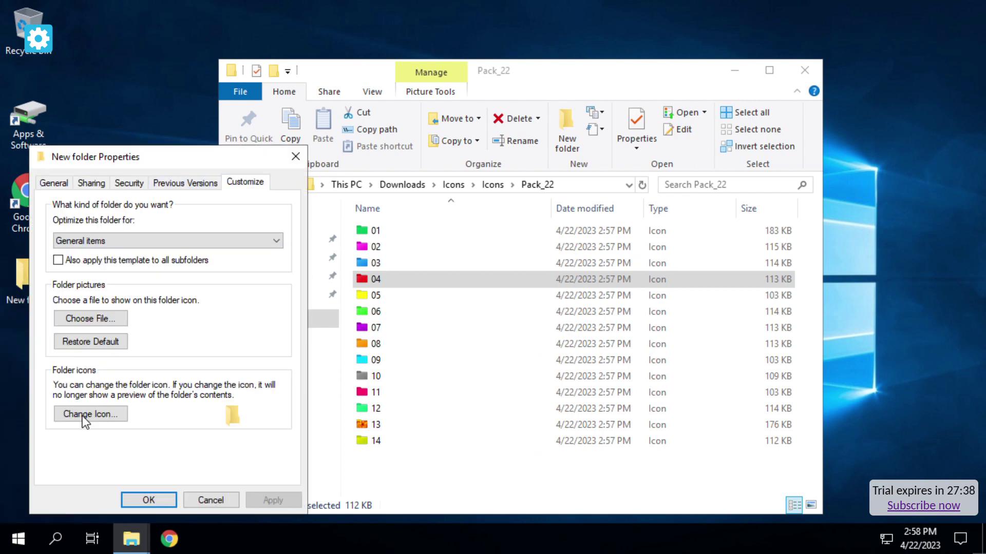
{"action": "left_click", "coordinate": [86, 415]}
{"action": "key", "text": "BackSpace"}
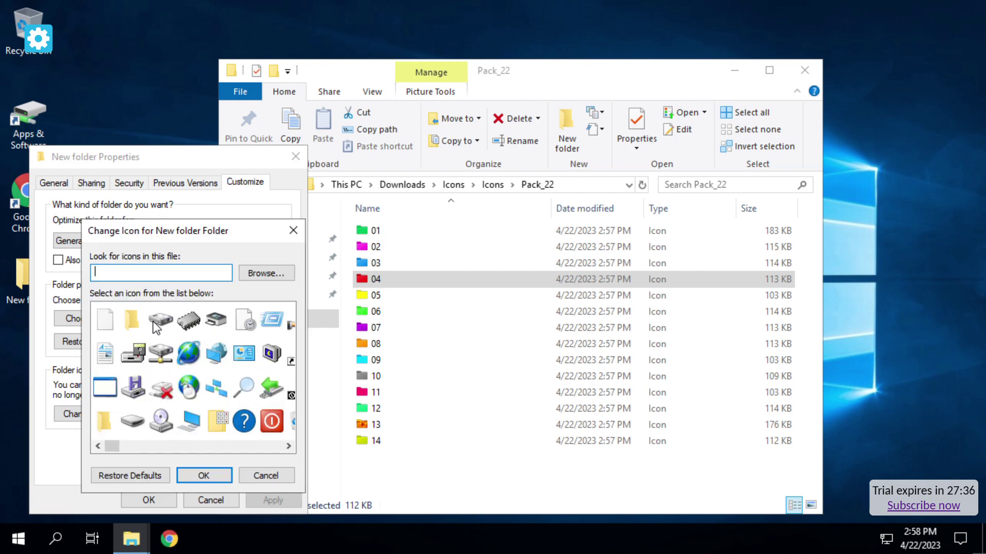
{"action": "key", "text": "ctrl+v"}
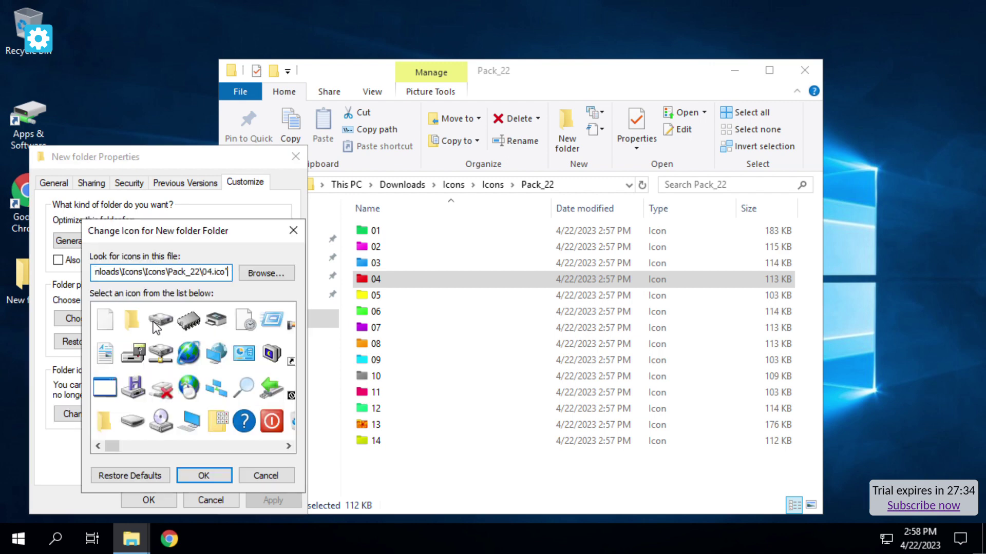
{"action": "key", "text": "Return"}
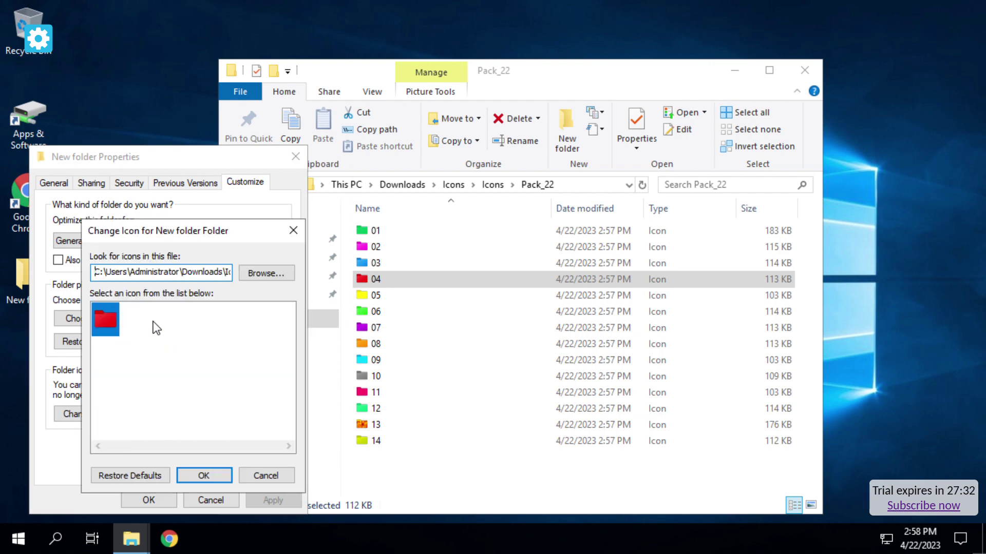
{"action": "left_click", "coordinate": [204, 475]}
{"action": "left_click", "coordinate": [281, 503]}
{"action": "left_click", "coordinate": [146, 499]}
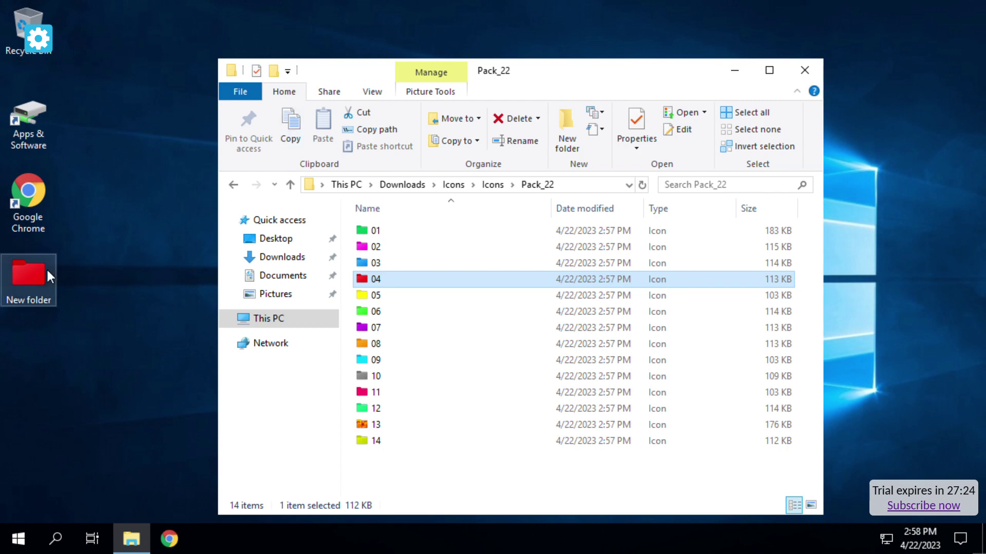
Step: Preview Pack_03 and Pack_02, then open the Pack_01 icon folder
{"action": "left_click", "coordinate": [234, 185]}
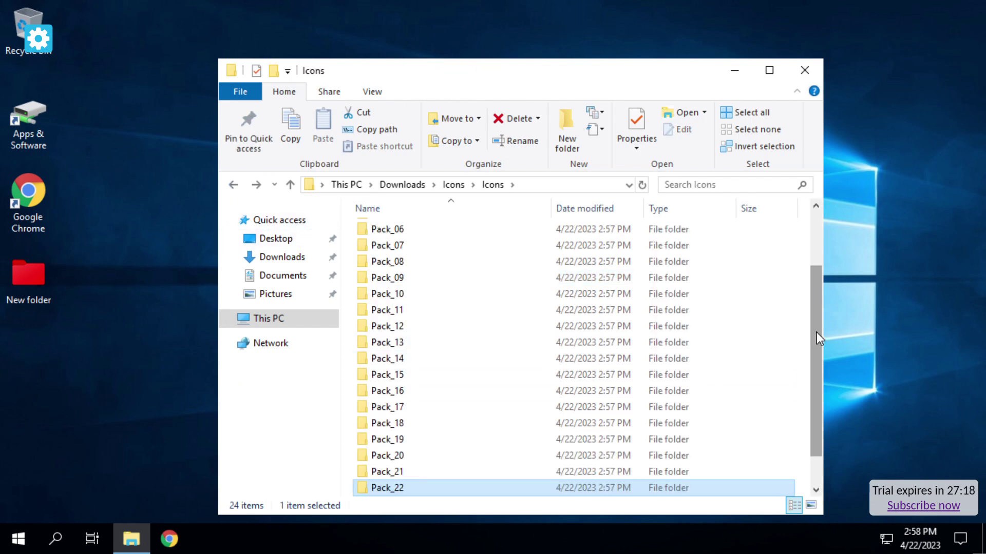
{"action": "left_click_drag", "start_coordinate": [816, 332], "coordinate": [819, 275]}
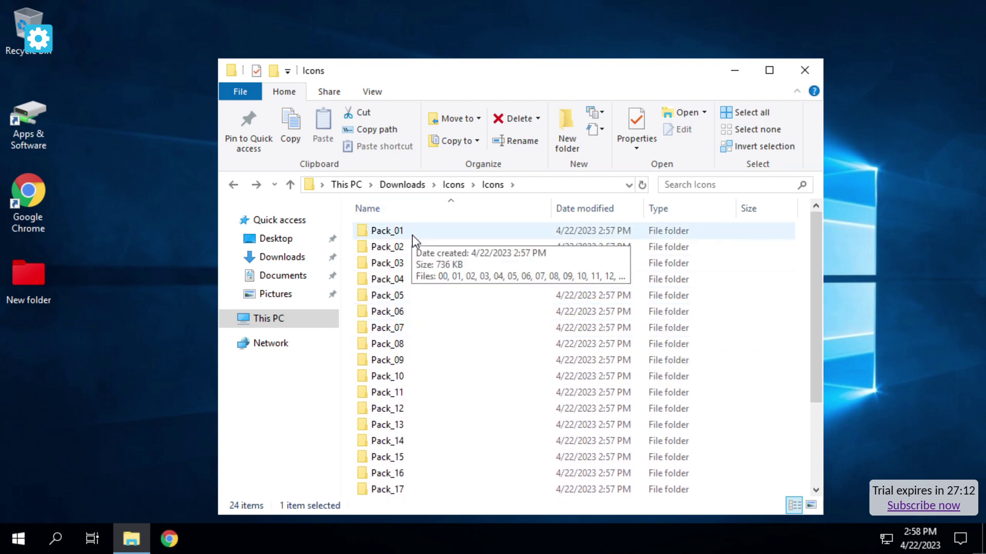
{"action": "double_click", "coordinate": [404, 264]}
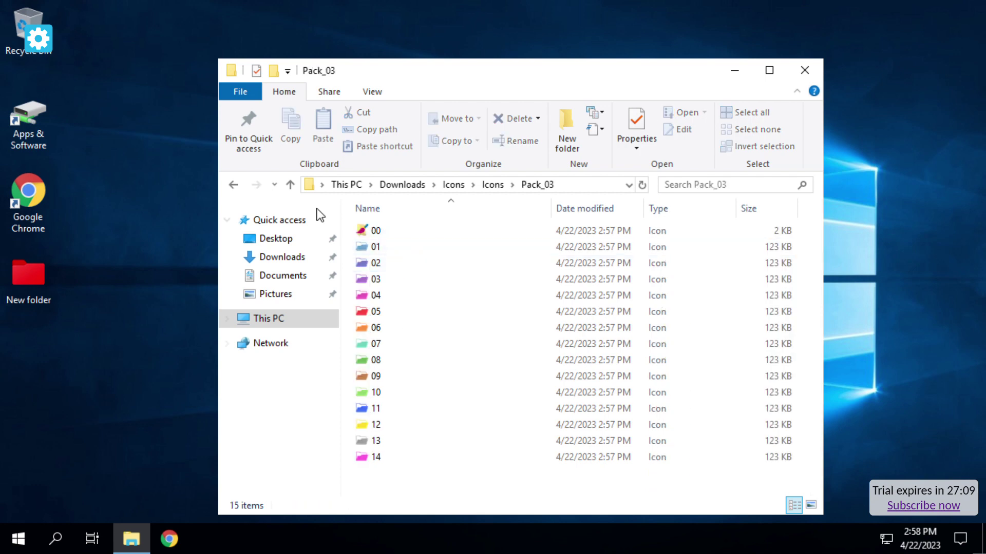
{"action": "left_click", "coordinate": [233, 185]}
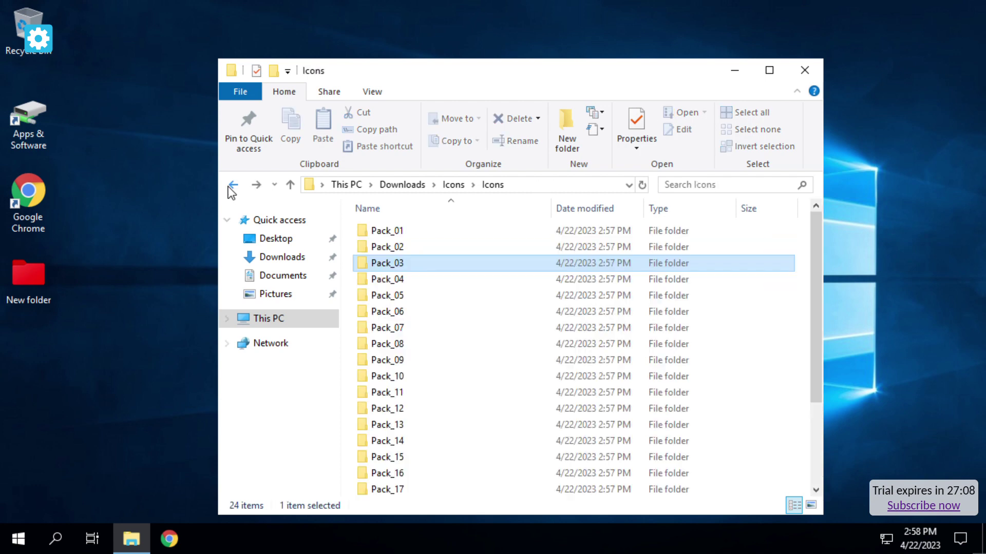
{"action": "double_click", "coordinate": [406, 248]}
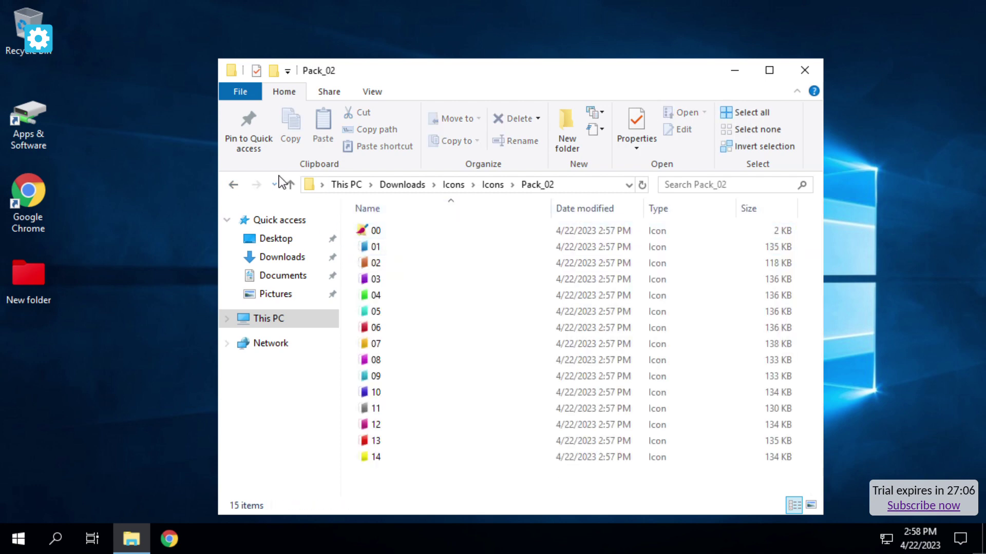
{"action": "left_click", "coordinate": [233, 185]}
{"action": "double_click", "coordinate": [372, 230]}
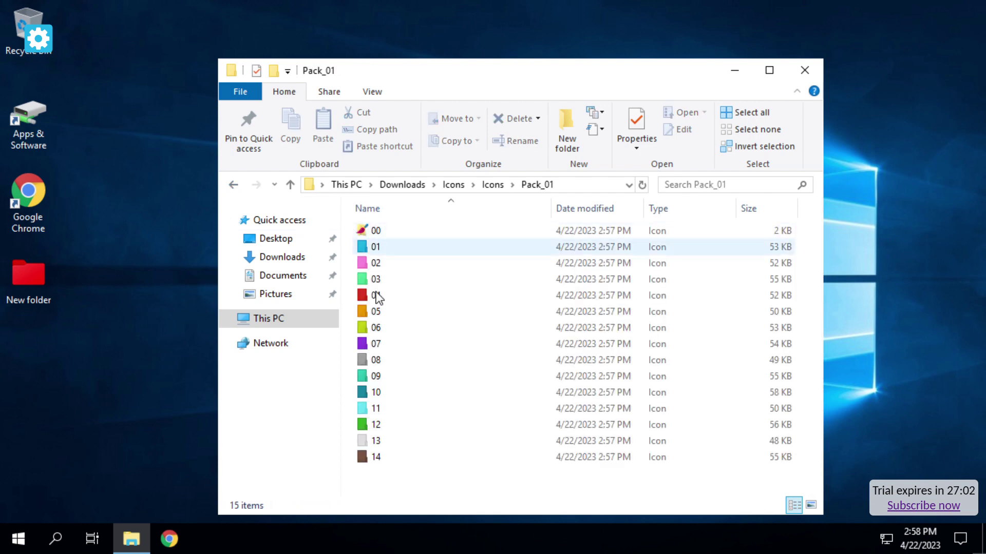
Step: Copy the file path of Pack_01's red 04 icon
{"action": "left_click", "coordinate": [377, 297]}
{"action": "right_click", "coordinate": [377, 296]}
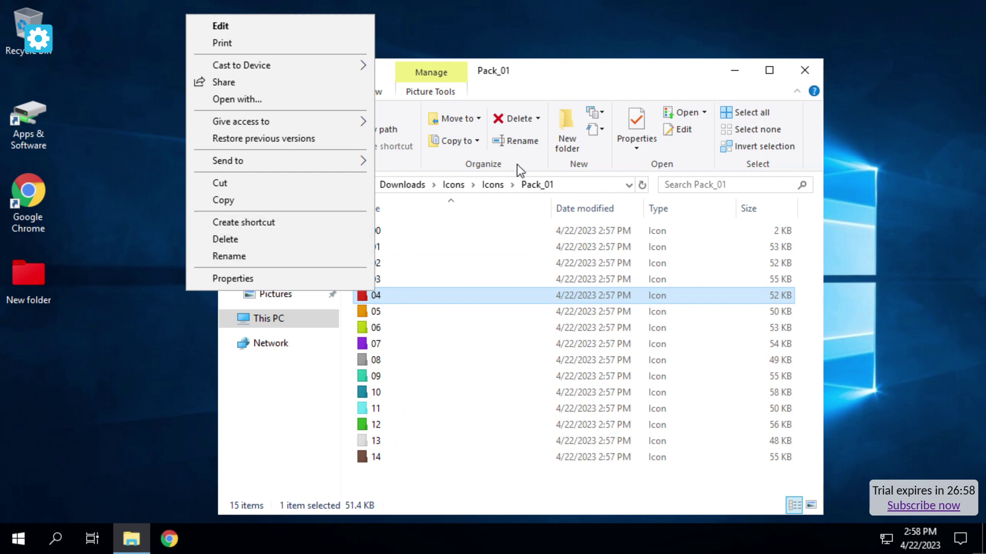
{"action": "left_click", "coordinate": [528, 79]}
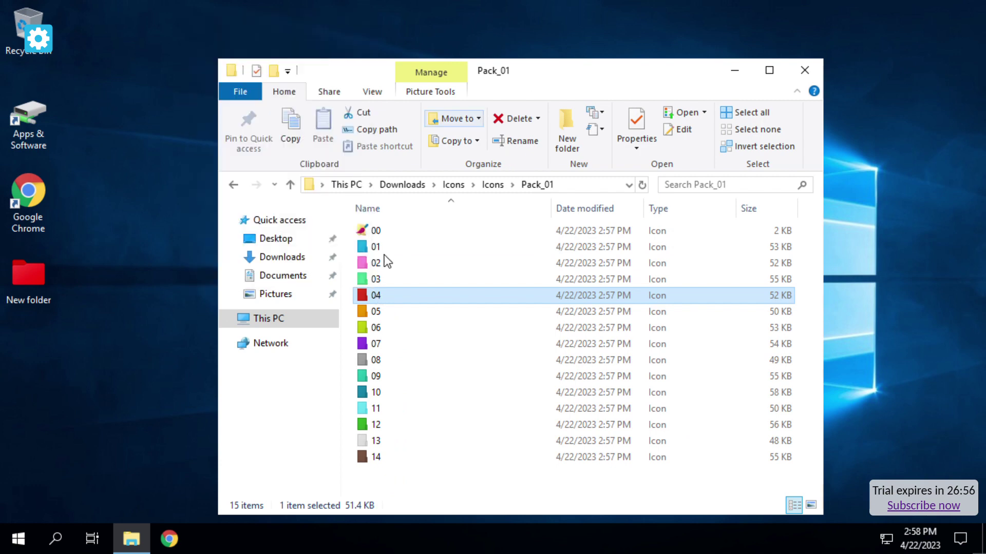
{"action": "left_click", "coordinate": [362, 131]}
Step: Create a second desktop folder, keeping the name New folder (2)
{"action": "right_click", "coordinate": [14, 382]}
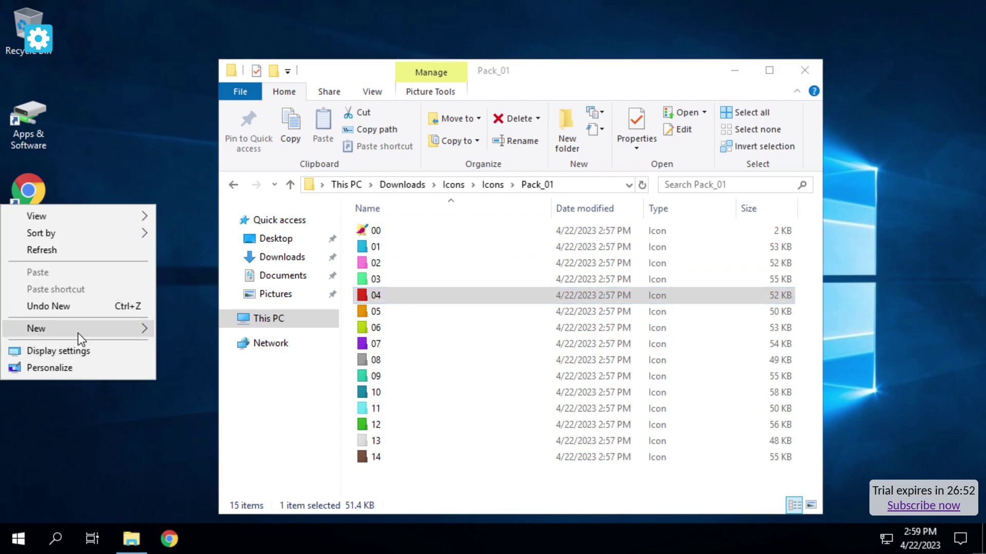
{"action": "mouse_move", "coordinate": [79, 331]}
{"action": "left_click", "coordinate": [190, 328]}
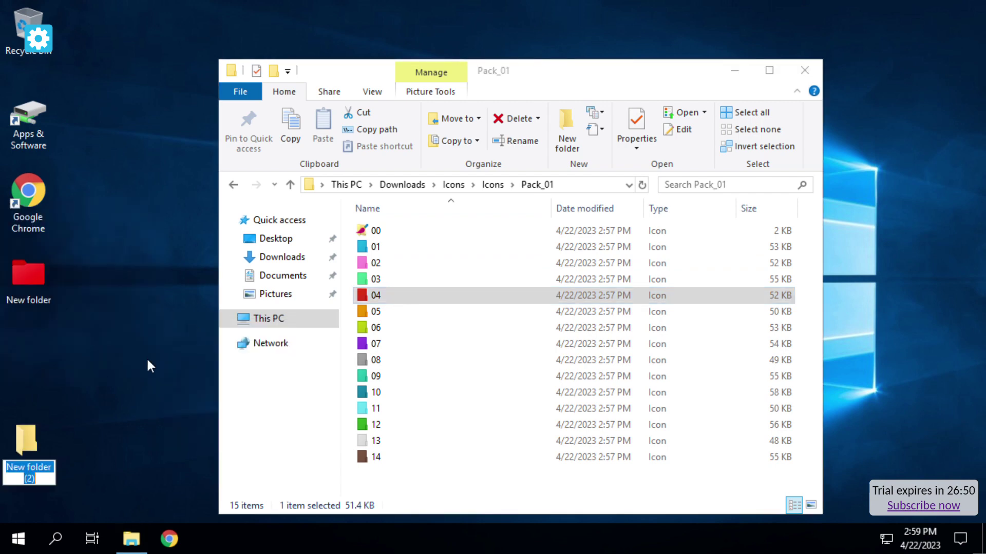
{"action": "left_click", "coordinate": [26, 430]}
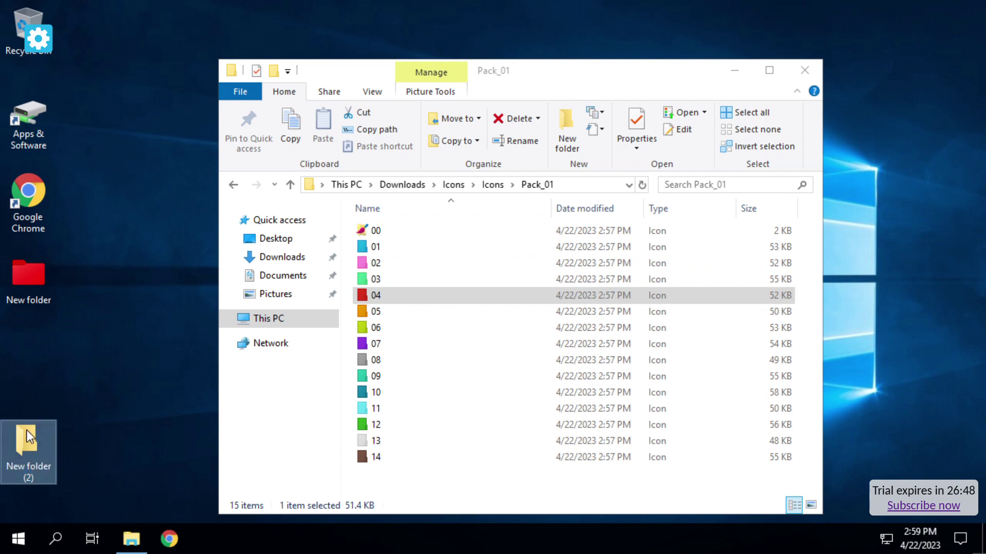
Step: Give New folder (2) the red 04 icon from Pack_01 and apply it
{"action": "right_click", "coordinate": [23, 435]}
{"action": "left_click", "coordinate": [58, 421]}
{"action": "left_click", "coordinate": [247, 184]}
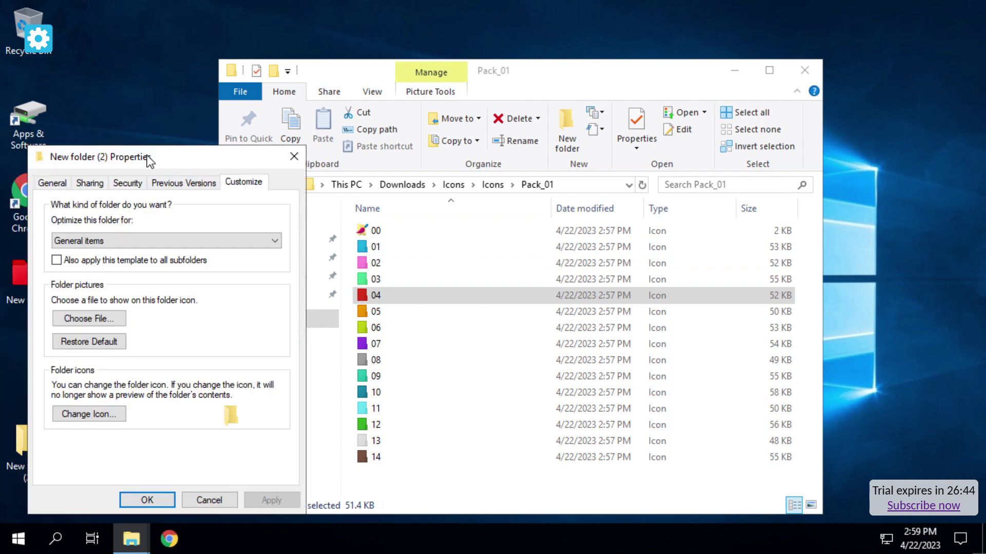
{"action": "left_click_drag", "start_coordinate": [152, 162], "coordinate": [328, 157]}
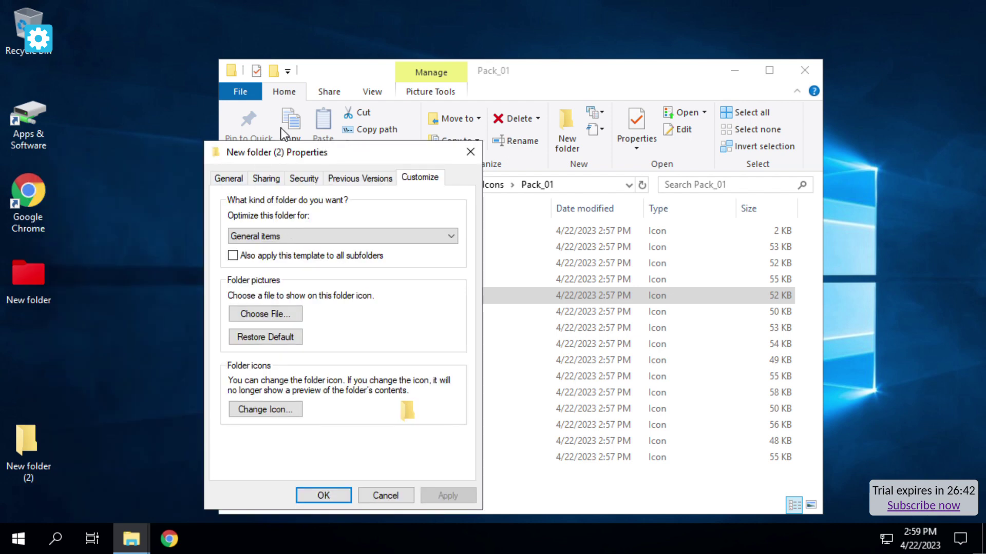
{"action": "left_click", "coordinate": [266, 408]}
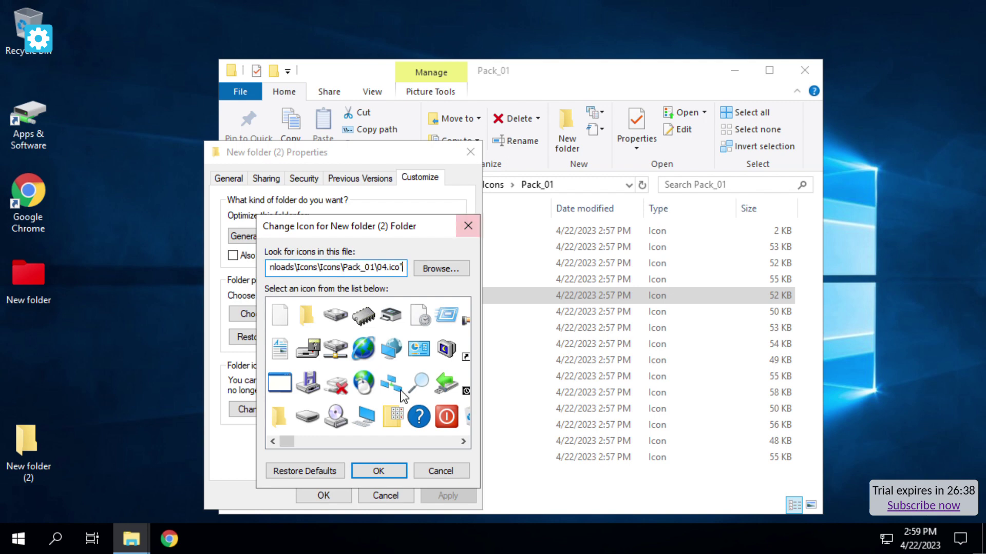
{"action": "left_click", "coordinate": [402, 396]}
{"action": "left_click", "coordinate": [400, 474]}
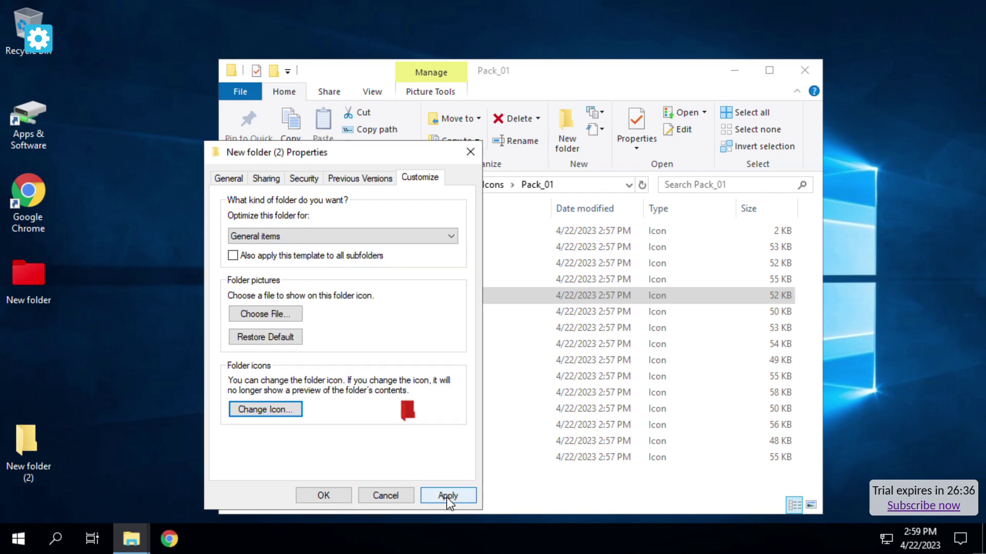
{"action": "left_click", "coordinate": [447, 496]}
{"action": "left_click", "coordinate": [323, 495]}
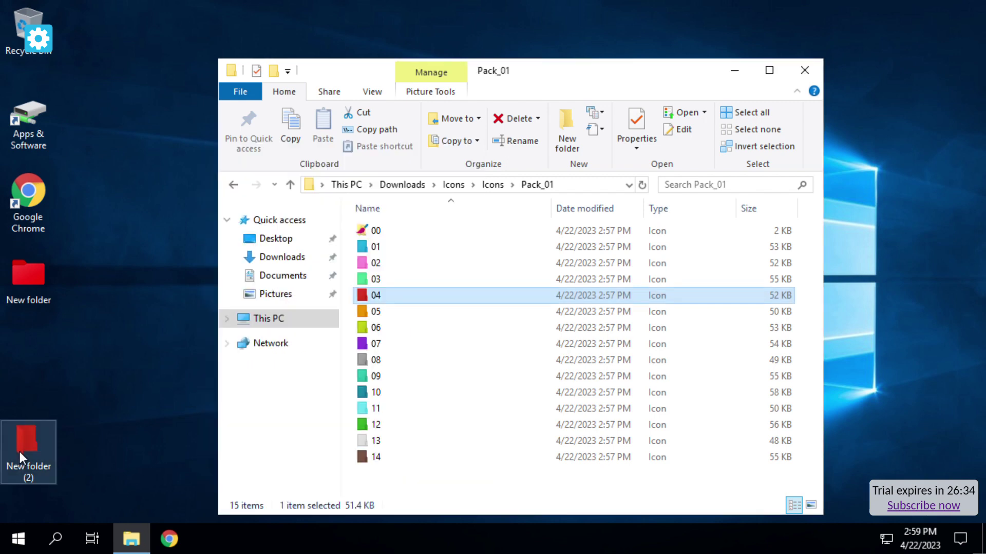
Step: Place New folder (2) just below New folder on the desktop
{"action": "left_click_drag", "start_coordinate": [19, 452], "coordinate": [46, 335]}
{"action": "key", "text": "Up"}
{"action": "left_click", "coordinate": [77, 341]}
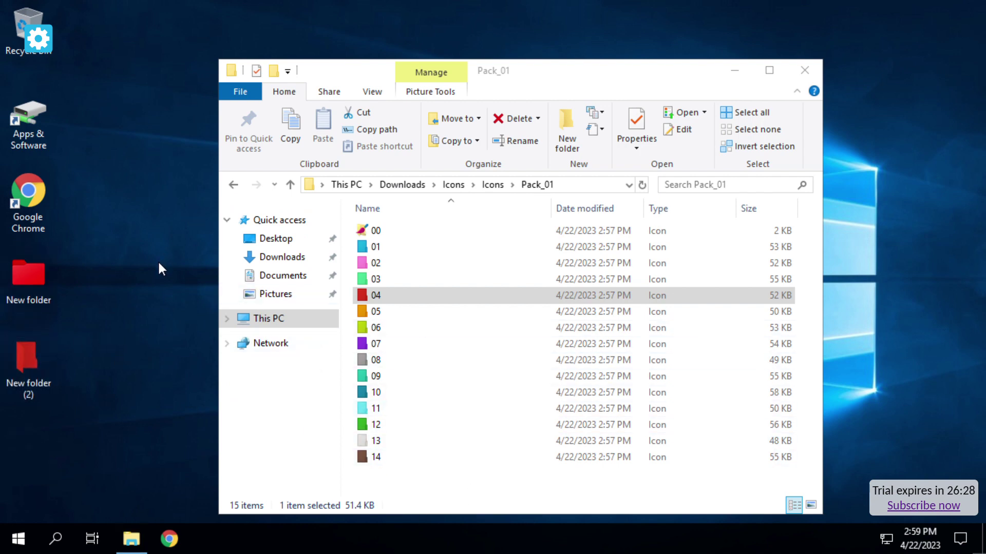
Step: Go back to Icons and open its Pictures folder
{"action": "left_click", "coordinate": [233, 185]}
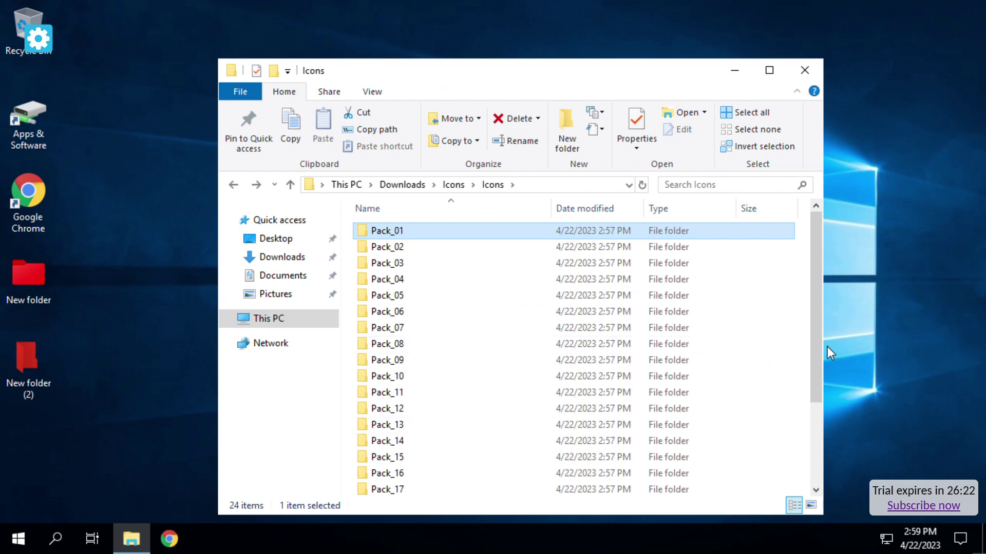
{"action": "left_click_drag", "start_coordinate": [819, 351], "coordinate": [804, 506]}
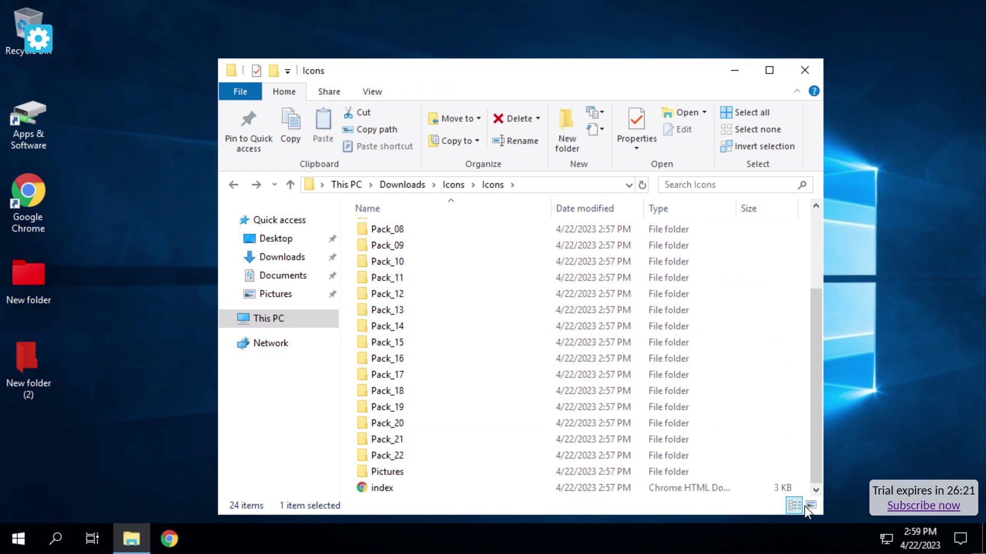
{"action": "left_click", "coordinate": [421, 472]}
{"action": "double_click", "coordinate": [420, 473]}
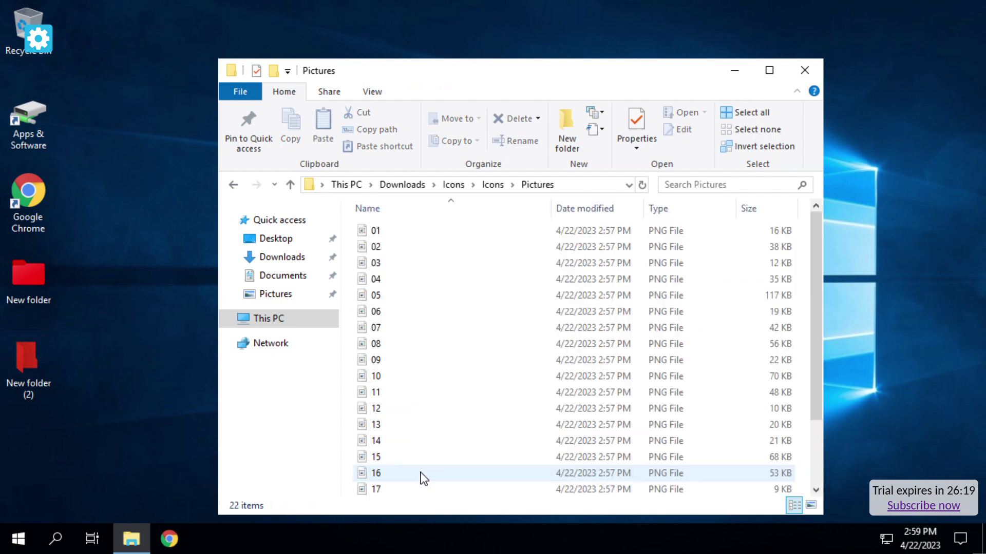
Step: Preview the Pack_01 icon sheet image 01 in Paint, then return to Icons
{"action": "left_click", "coordinate": [394, 236]}
{"action": "double_click", "coordinate": [398, 235]}
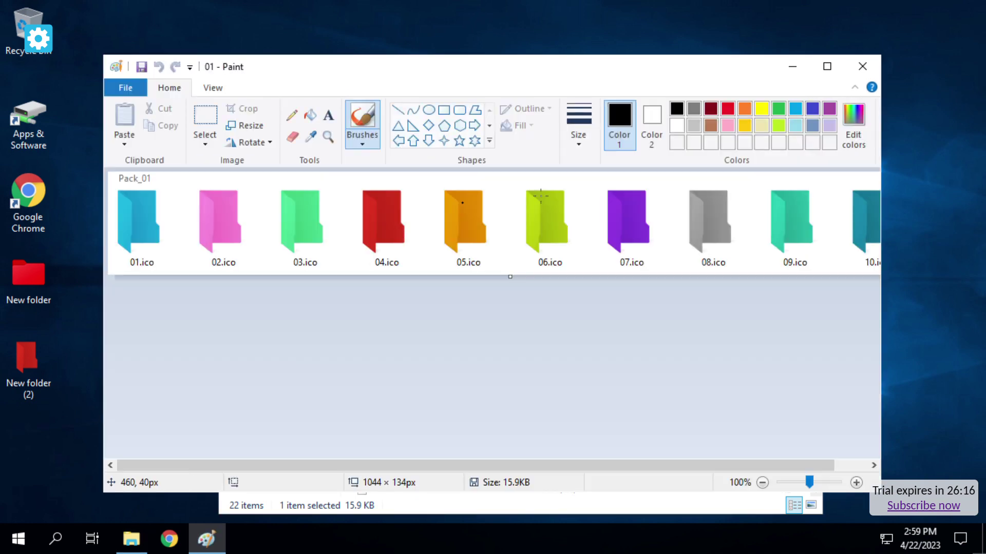
{"action": "left_click_drag", "start_coordinate": [668, 70], "coordinate": [542, 68]}
{"action": "left_click", "coordinate": [733, 62]}
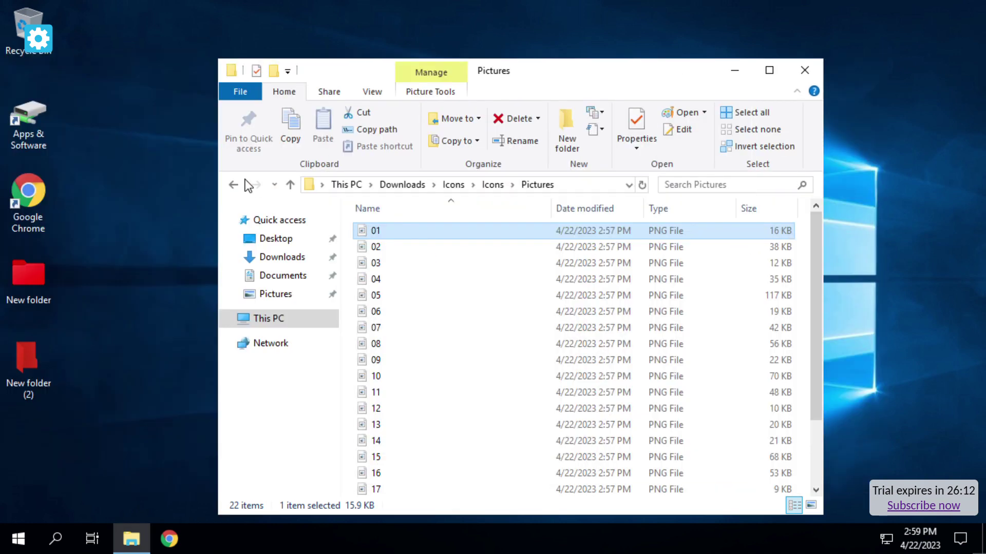
{"action": "left_click", "coordinate": [234, 186]}
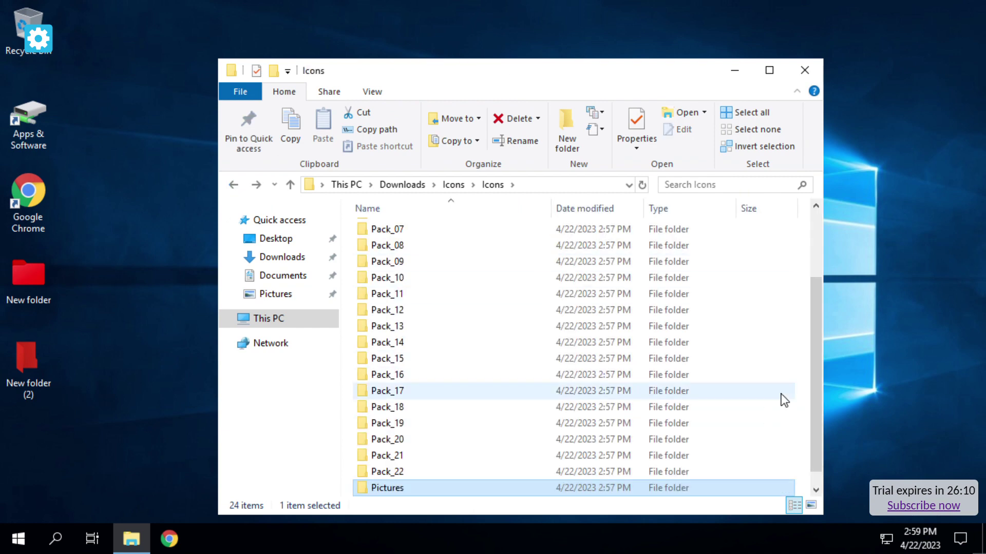
{"action": "scroll", "coordinate": [806, 421], "scroll_direction": "down", "scroll_amount": 1}
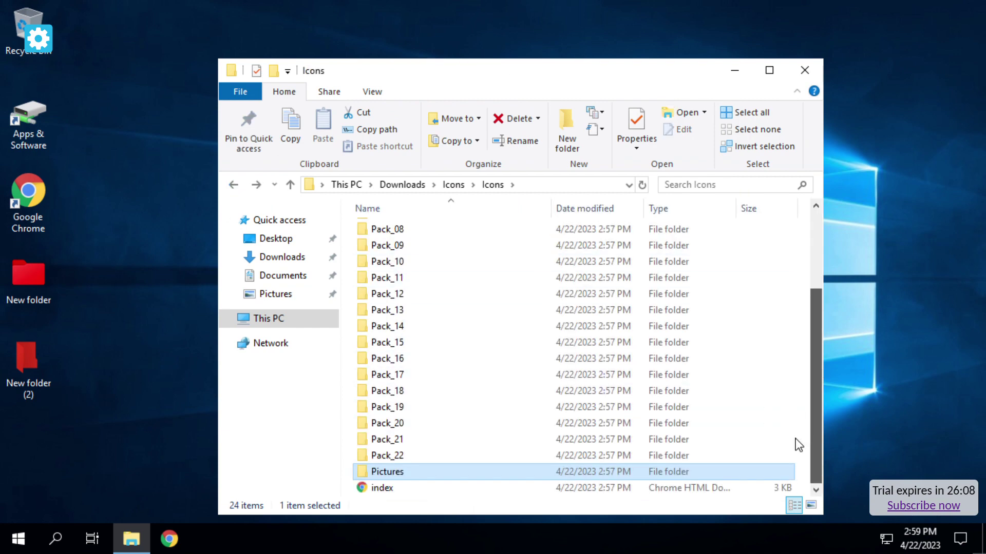
Step: Open index.html in Chrome and inspect the 05.ico and 01.ico folder images
{"action": "left_click", "coordinate": [370, 488]}
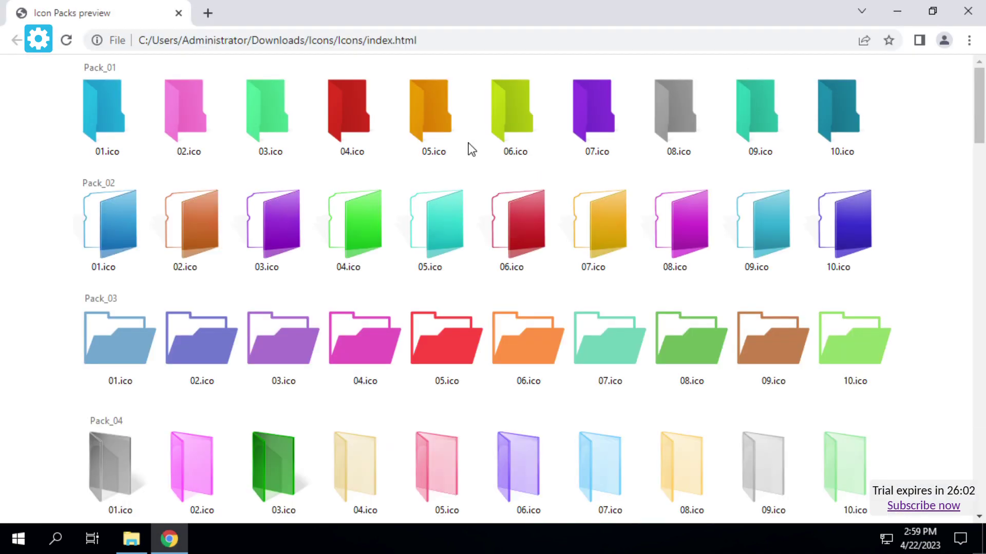
{"action": "right_click", "coordinate": [430, 133]}
{"action": "left_click", "coordinate": [380, 111]}
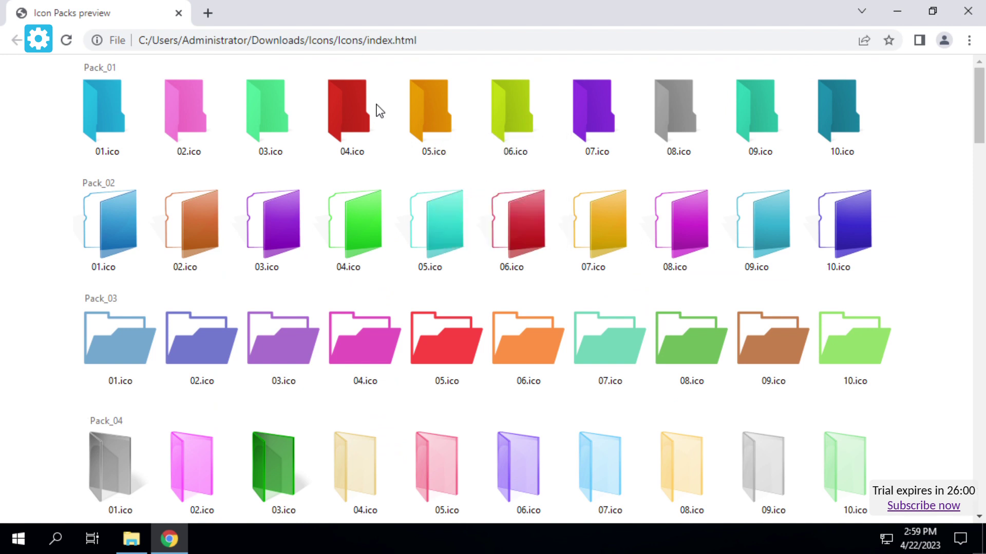
{"action": "right_click", "coordinate": [97, 100]}
{"action": "left_click", "coordinate": [581, 180]}
Step: Scroll down to Pack_14's red YouTube folder image, then minimize Chrome
{"action": "left_click_drag", "start_coordinate": [982, 138], "coordinate": [950, 426]}
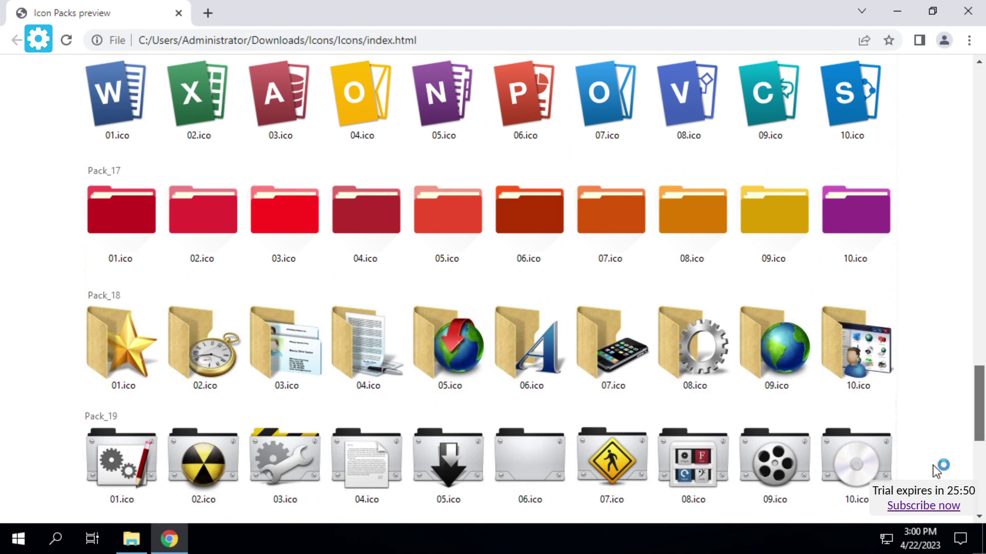
{"action": "scroll", "coordinate": [937, 468], "scroll_direction": "down", "scroll_amount": 5}
{"action": "scroll", "coordinate": [935, 511], "scroll_direction": "down", "scroll_amount": 1}
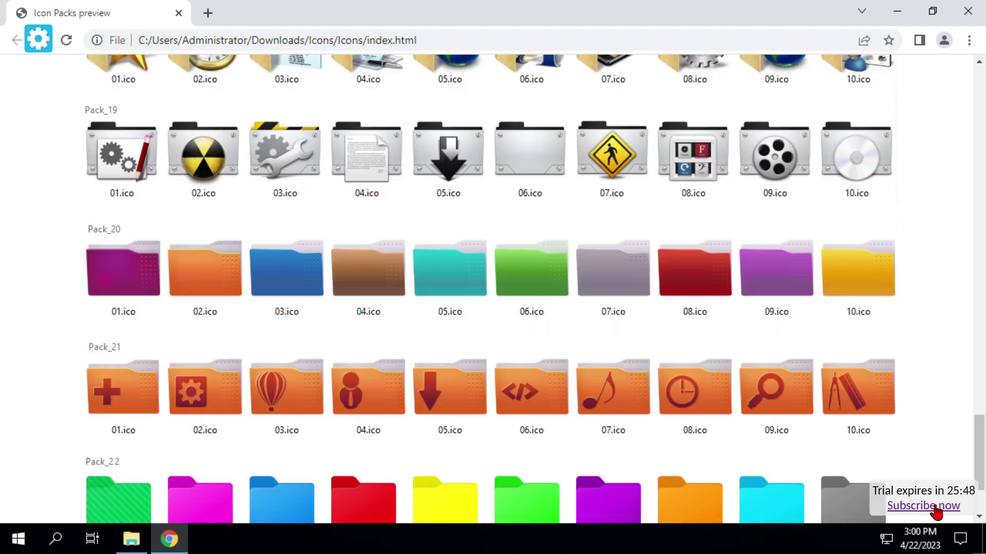
{"action": "left_click_drag", "start_coordinate": [984, 439], "coordinate": [983, 308]}
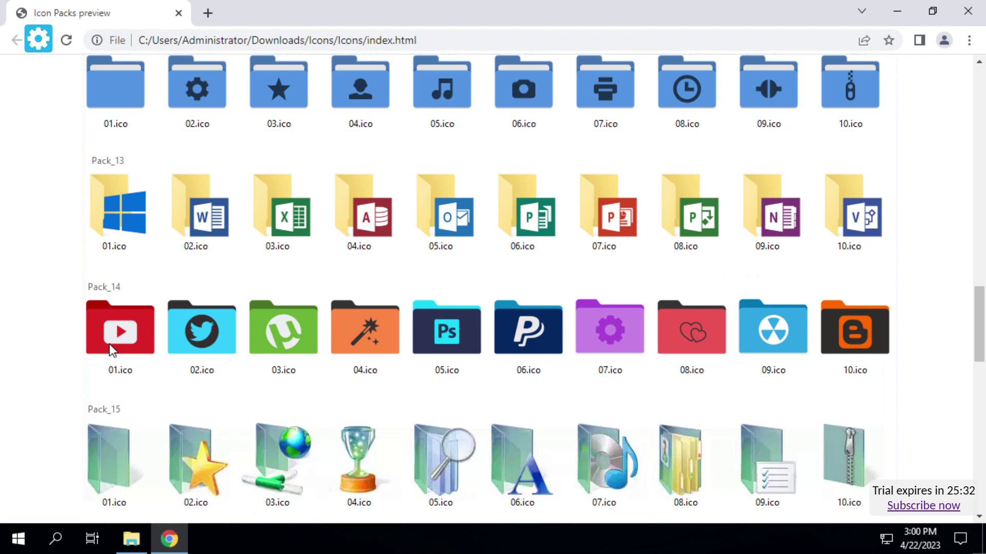
{"action": "right_click", "coordinate": [125, 333]}
{"action": "left_click", "coordinate": [53, 334]}
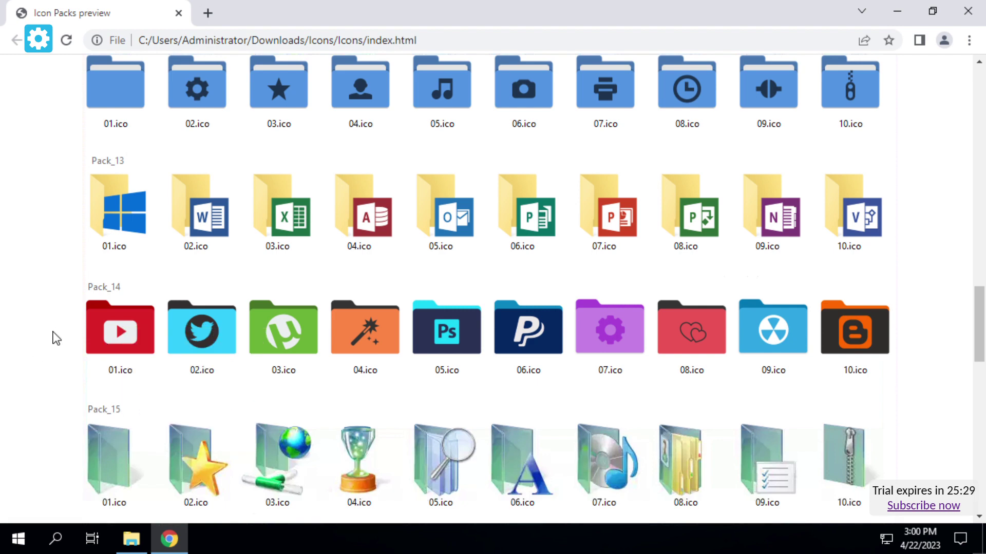
{"action": "left_click", "coordinate": [901, 14]}
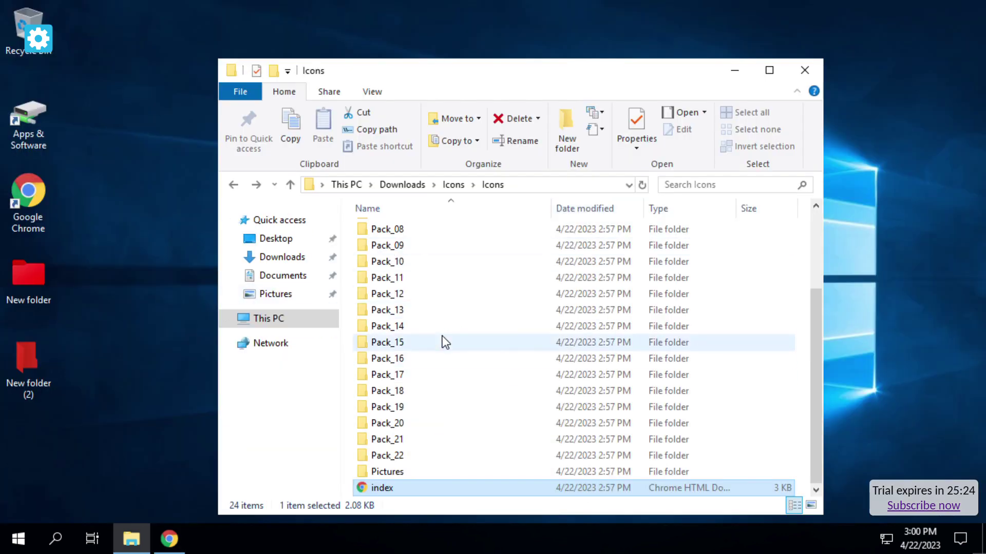
Step: Open Pack_14, select its 01 YouTube icon, and create New folder (3) on the desktop
{"action": "double_click", "coordinate": [436, 327]}
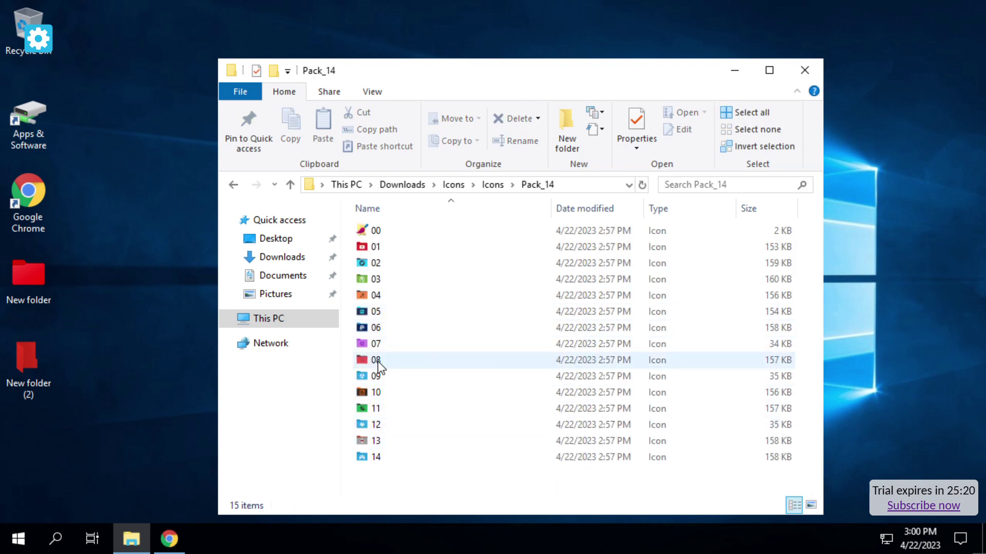
{"action": "left_click", "coordinate": [373, 248]}
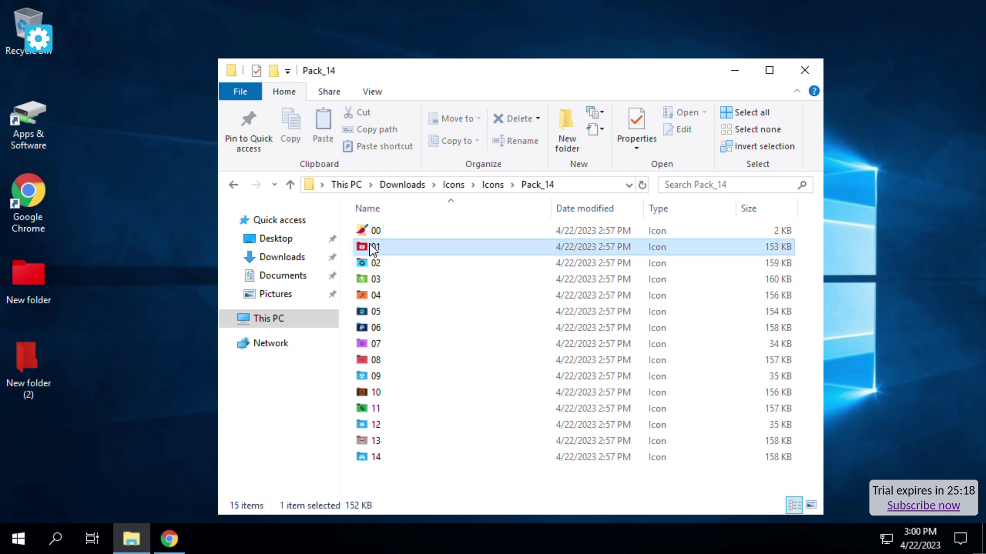
{"action": "right_click", "coordinate": [69, 325]}
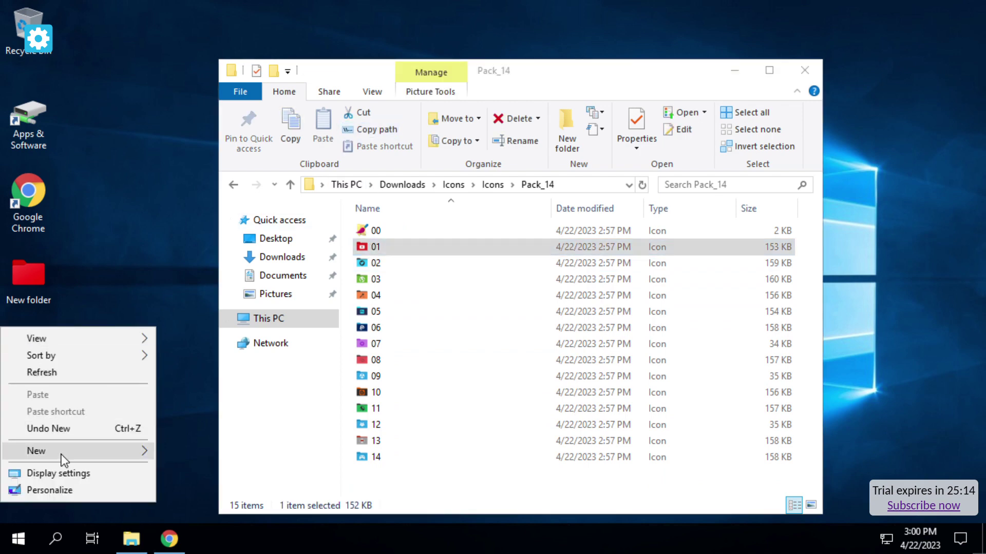
{"action": "mouse_move", "coordinate": [70, 453]}
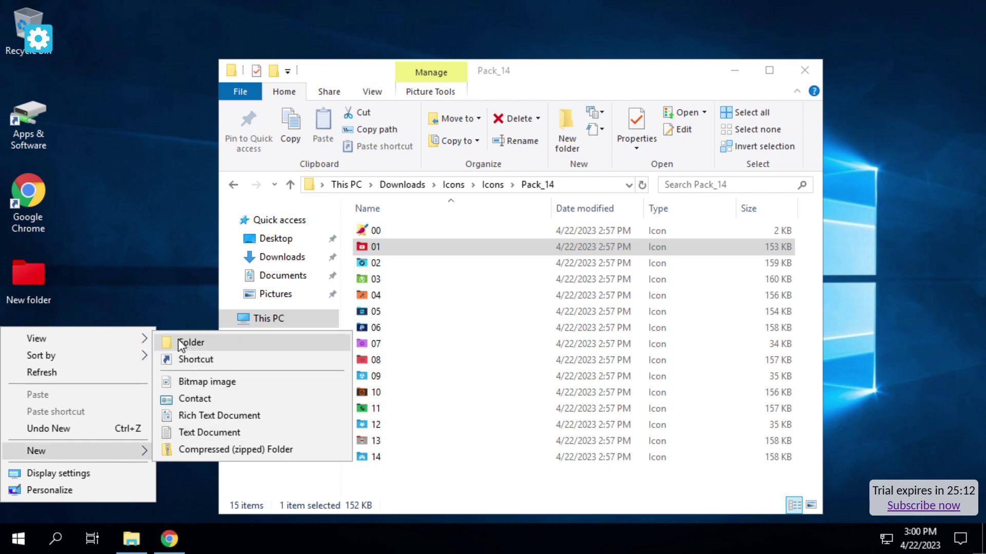
{"action": "left_click", "coordinate": [177, 342]}
{"action": "key", "text": "Return"}
Step: Give New folder (3) the red YouTube icon and place it below the other folders
{"action": "right_click", "coordinate": [79, 364]}
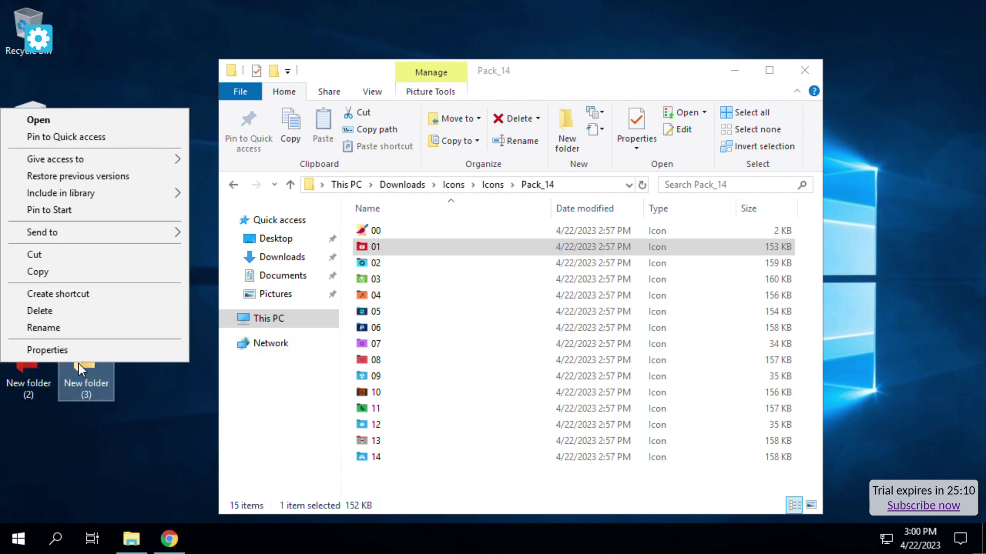
{"action": "left_click", "coordinate": [68, 348]}
{"action": "left_click_drag", "start_coordinate": [177, 161], "coordinate": [327, 134]}
{"action": "left_click_drag", "start_coordinate": [100, 353], "coordinate": [34, 457]}
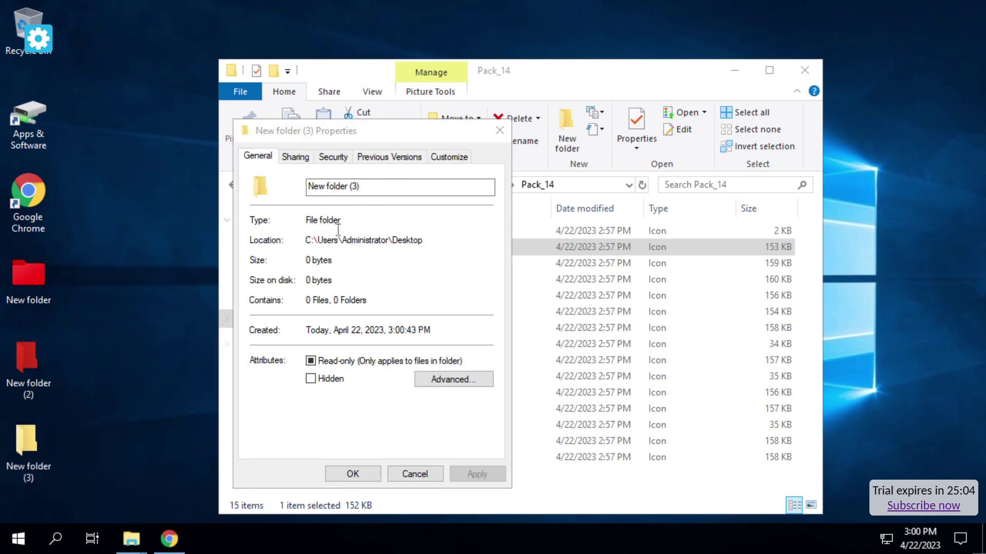
{"action": "left_click", "coordinate": [449, 156]}
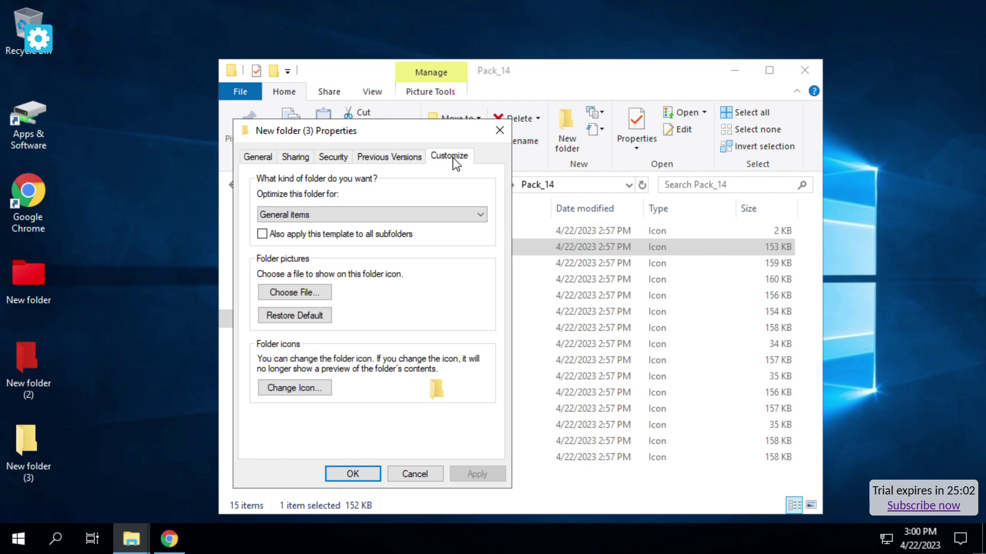
{"action": "left_click", "coordinate": [295, 387]}
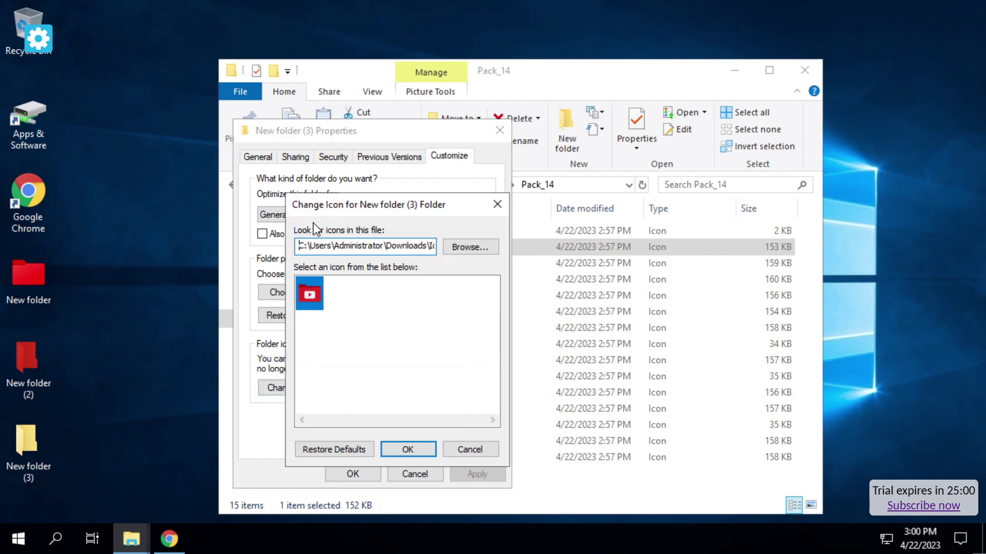
{"action": "left_click", "coordinate": [400, 451]}
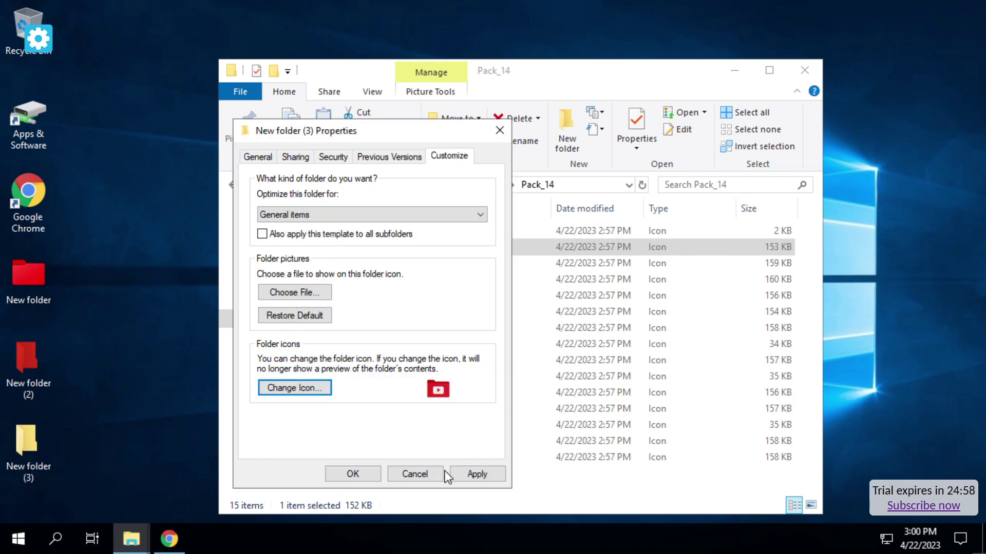
{"action": "left_click", "coordinate": [489, 479]}
{"action": "left_click", "coordinate": [357, 473]}
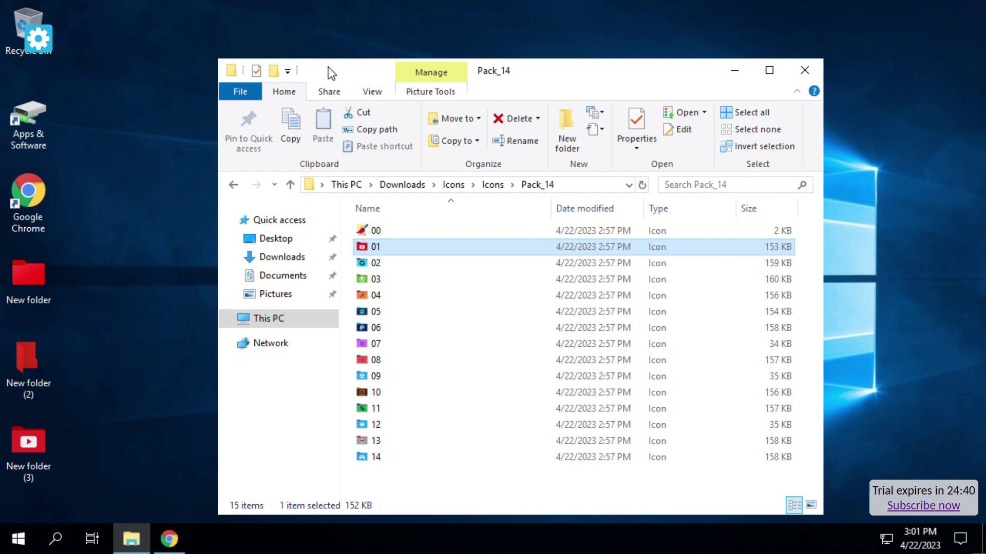
Step: Go back to the Icons folder, then show Quick access with its frequent folders and recent files
{"action": "left_click", "coordinate": [232, 190]}
{"action": "left_click", "coordinate": [271, 226]}
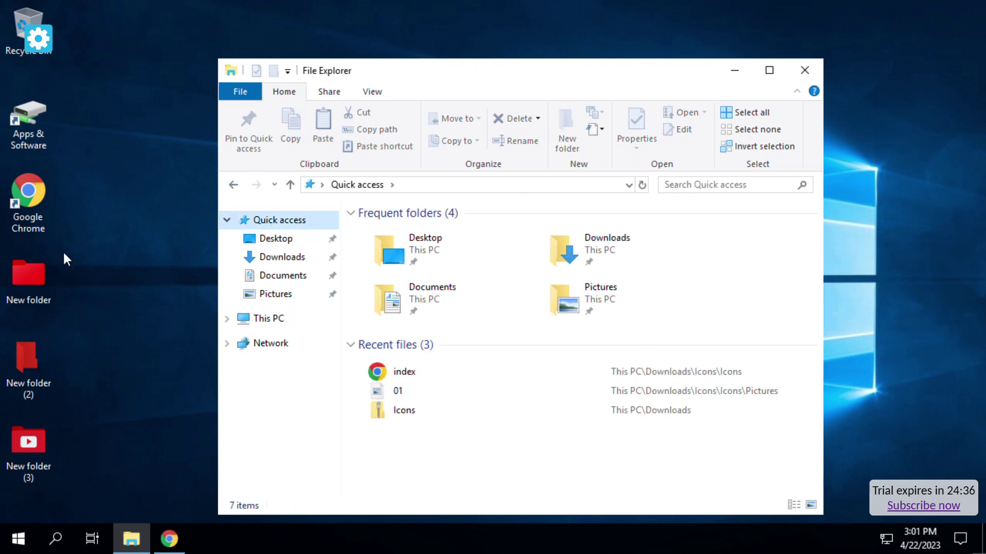